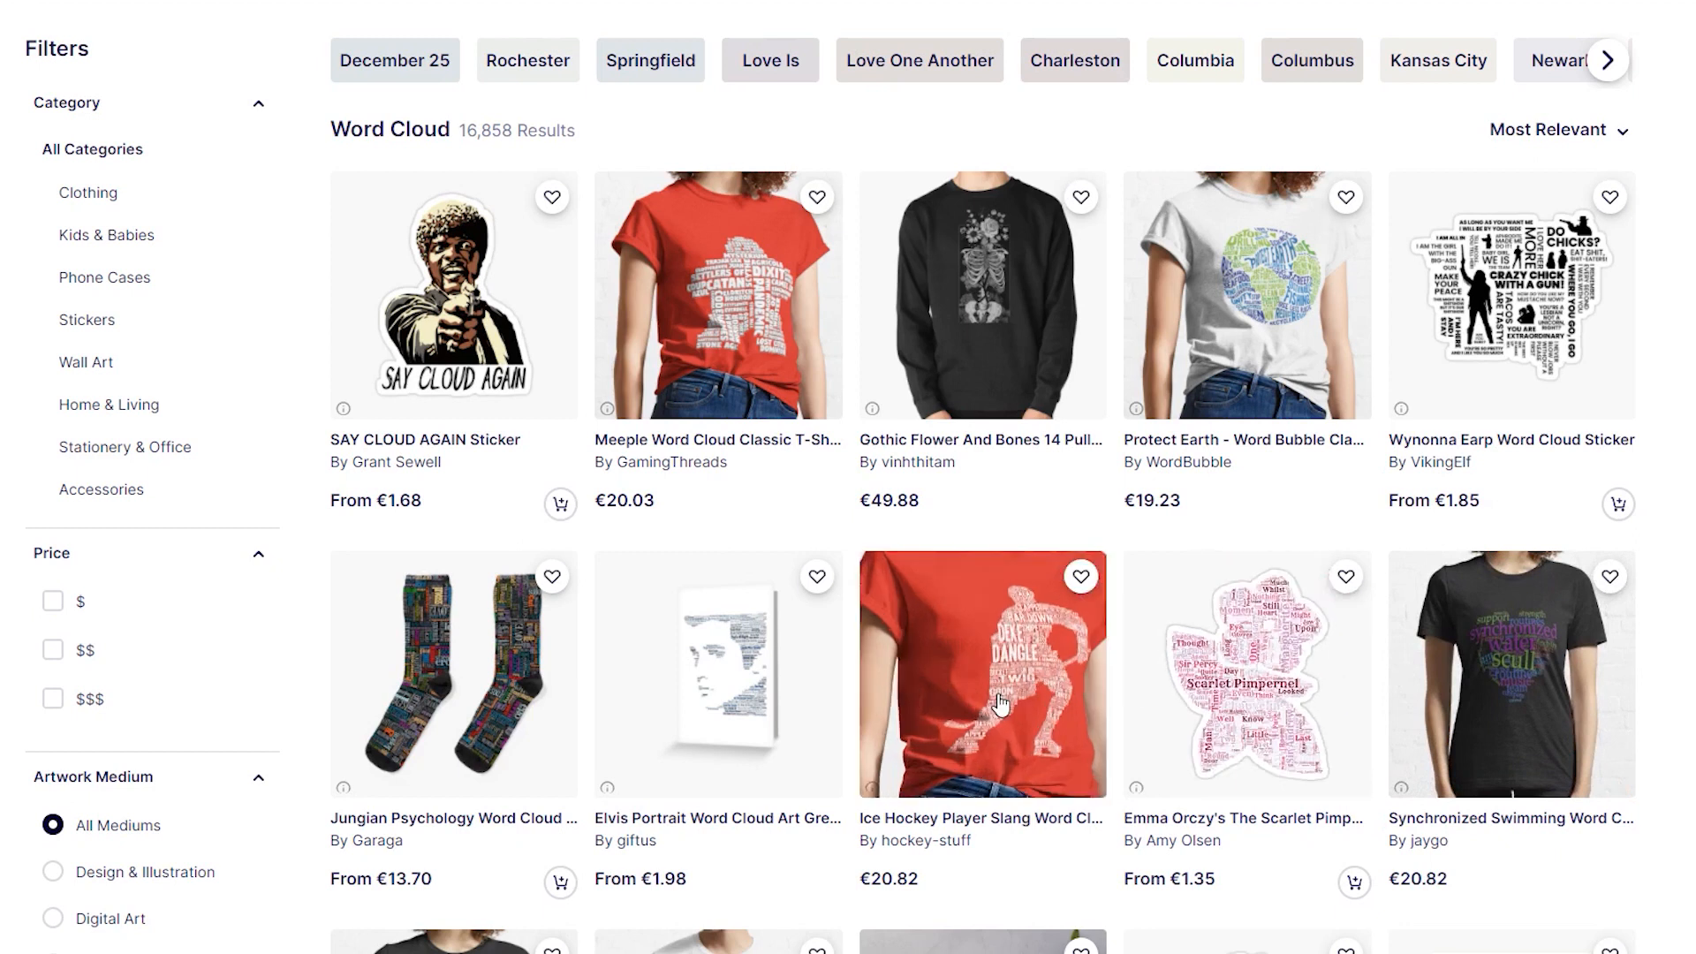
# - Browse the Word Cloud search results for examples of word cloud shirts, stickers and other products
pyautogui.scroll(-1, 1166, 651)
pyautogui.scroll(-3, 1166, 651)
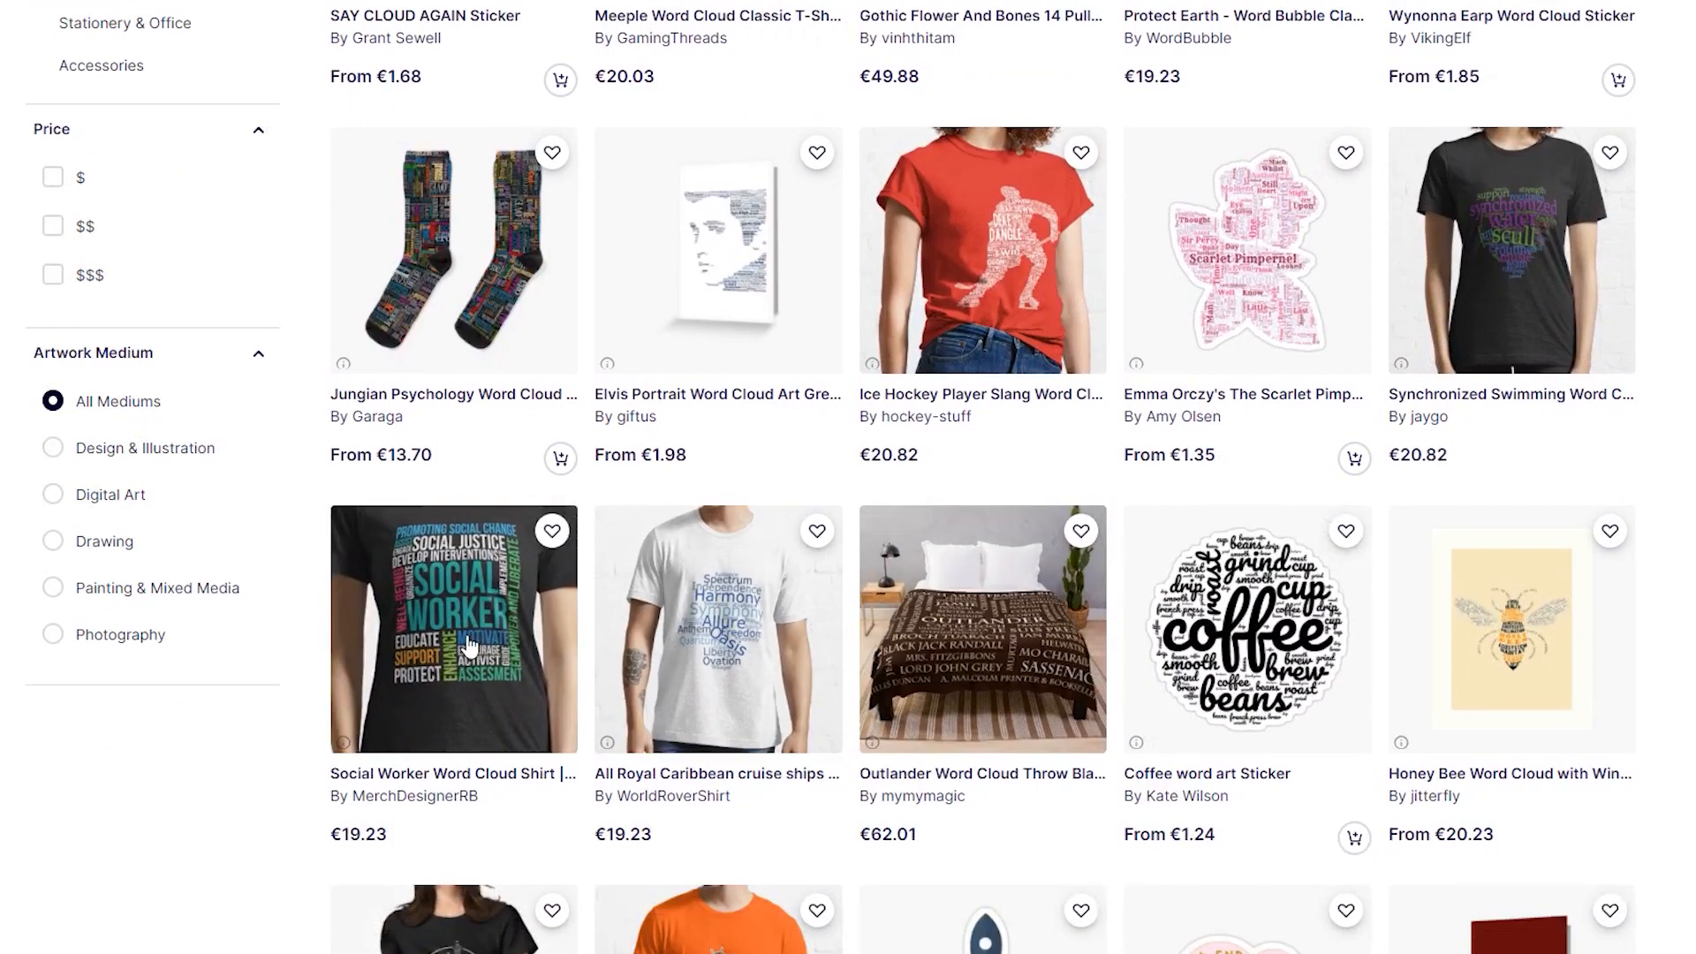
pyautogui.scroll(-3, 526, 647)
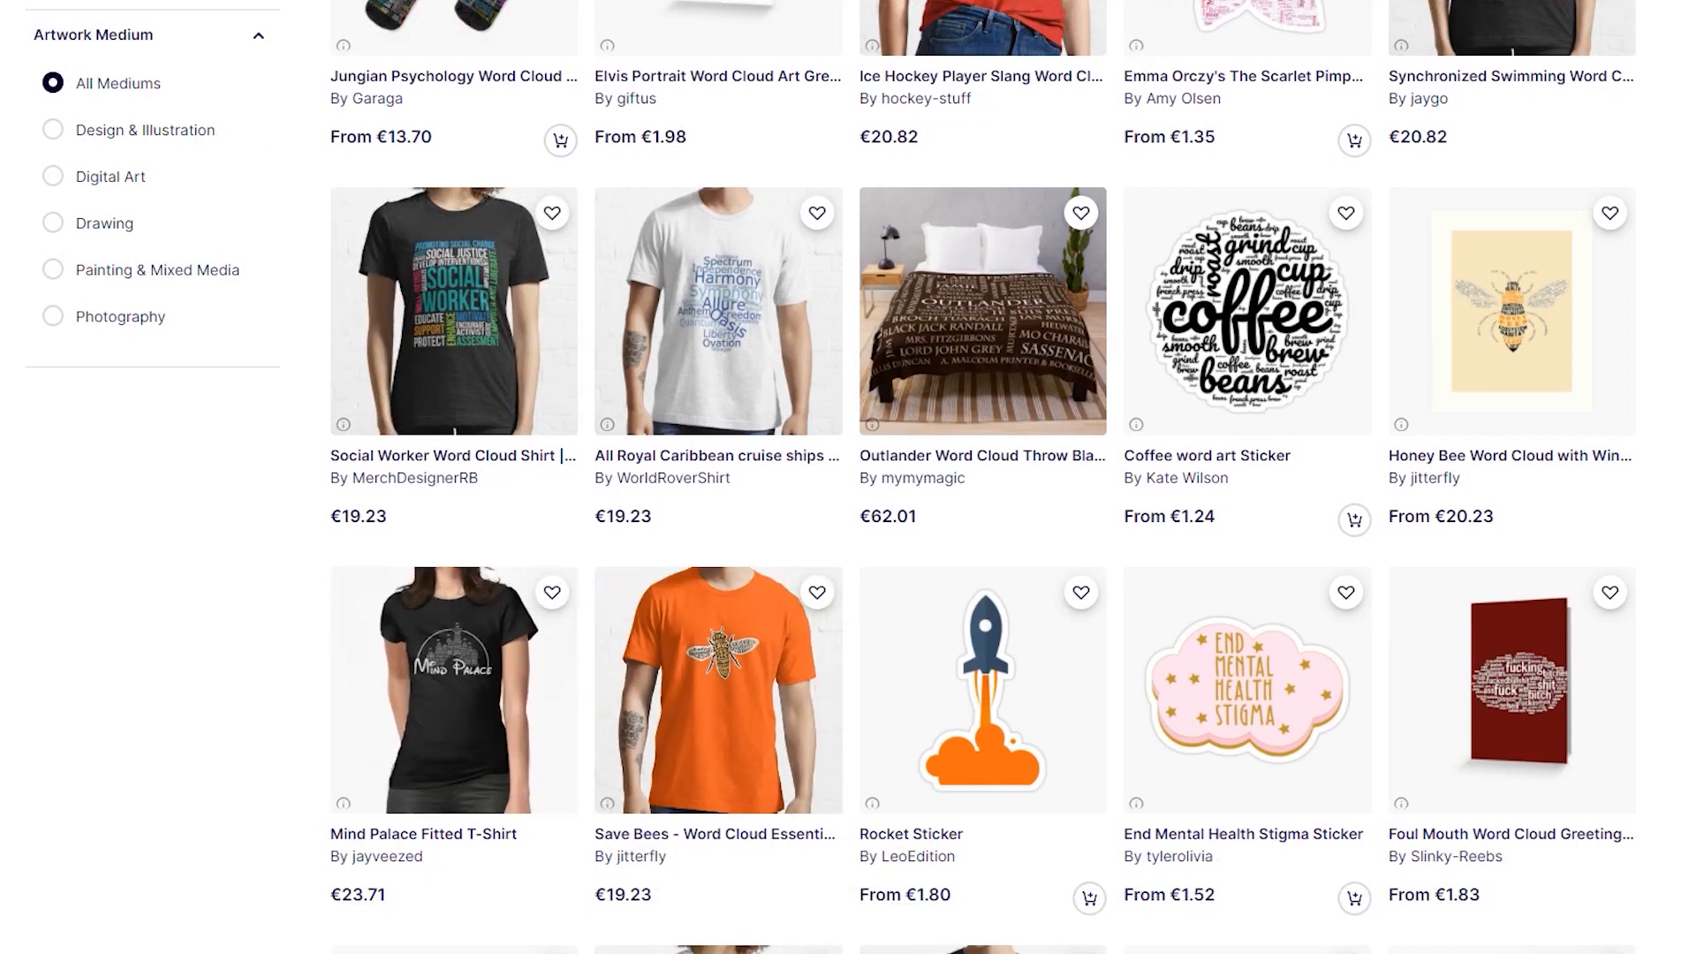
pyautogui.scroll(-1, 1507, 618)
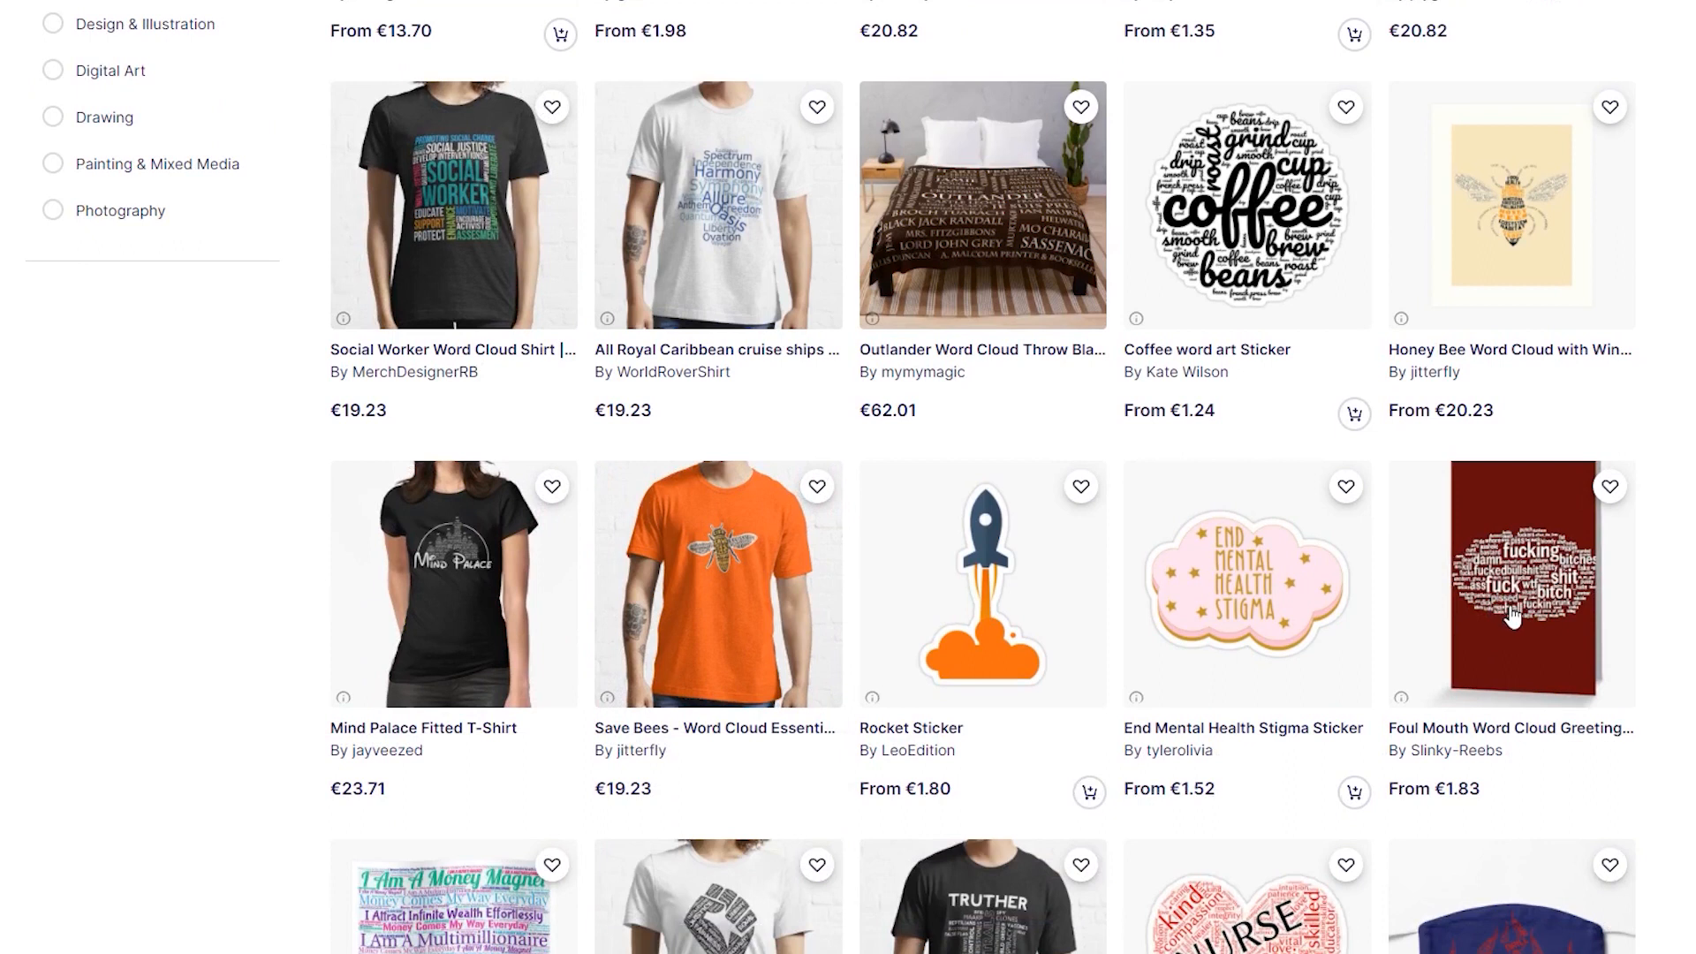
pyautogui.scroll(-4, 1501, 616)
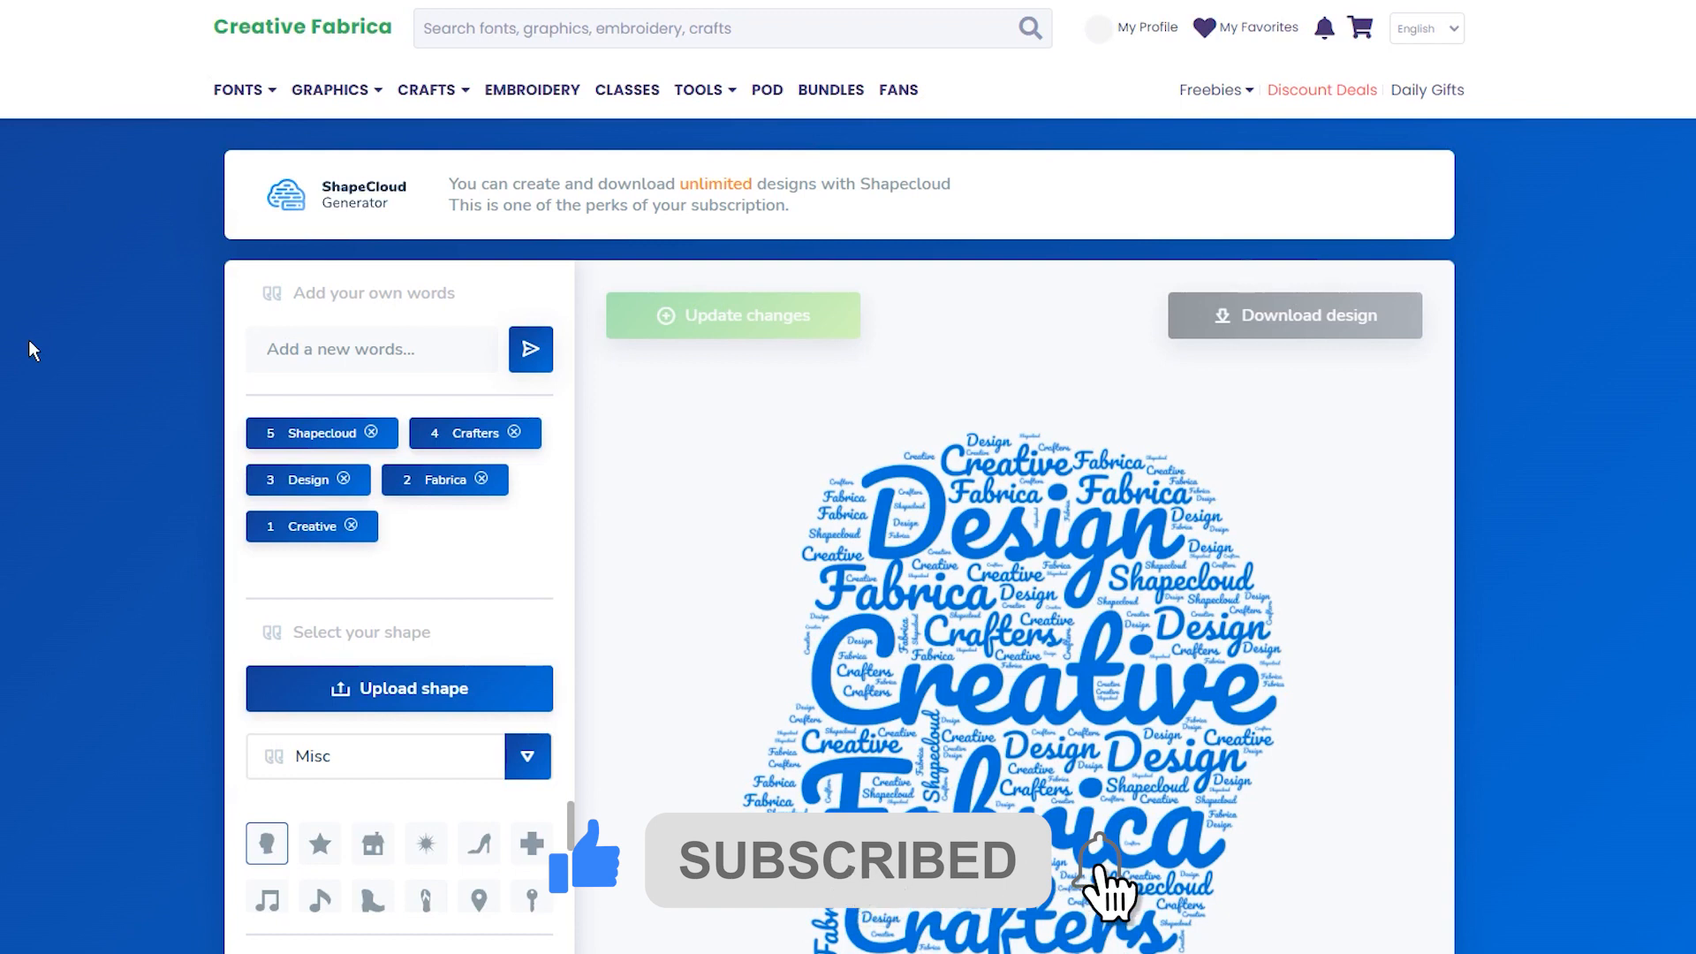
# - Look through Creative Fabrica's designer bundles and open the Full Print on Demand (POD) Usage section of the Subscription License
pyautogui.scroll(-1, 28, 351)
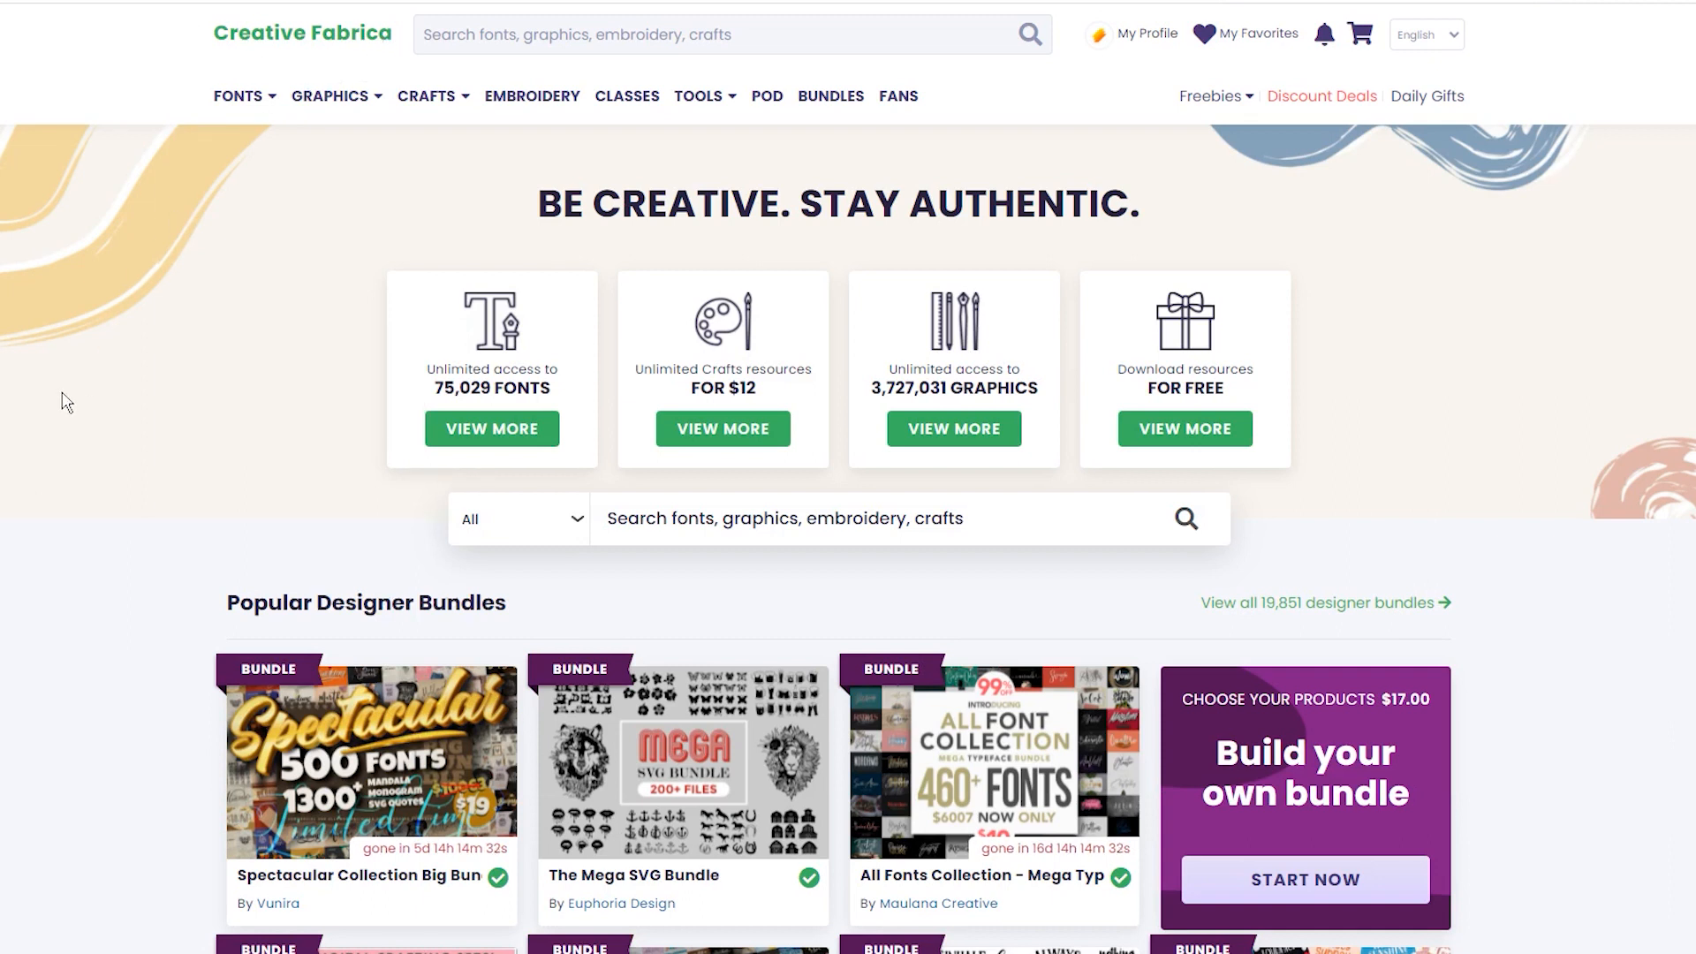
pyautogui.scroll(-2, 65, 401)
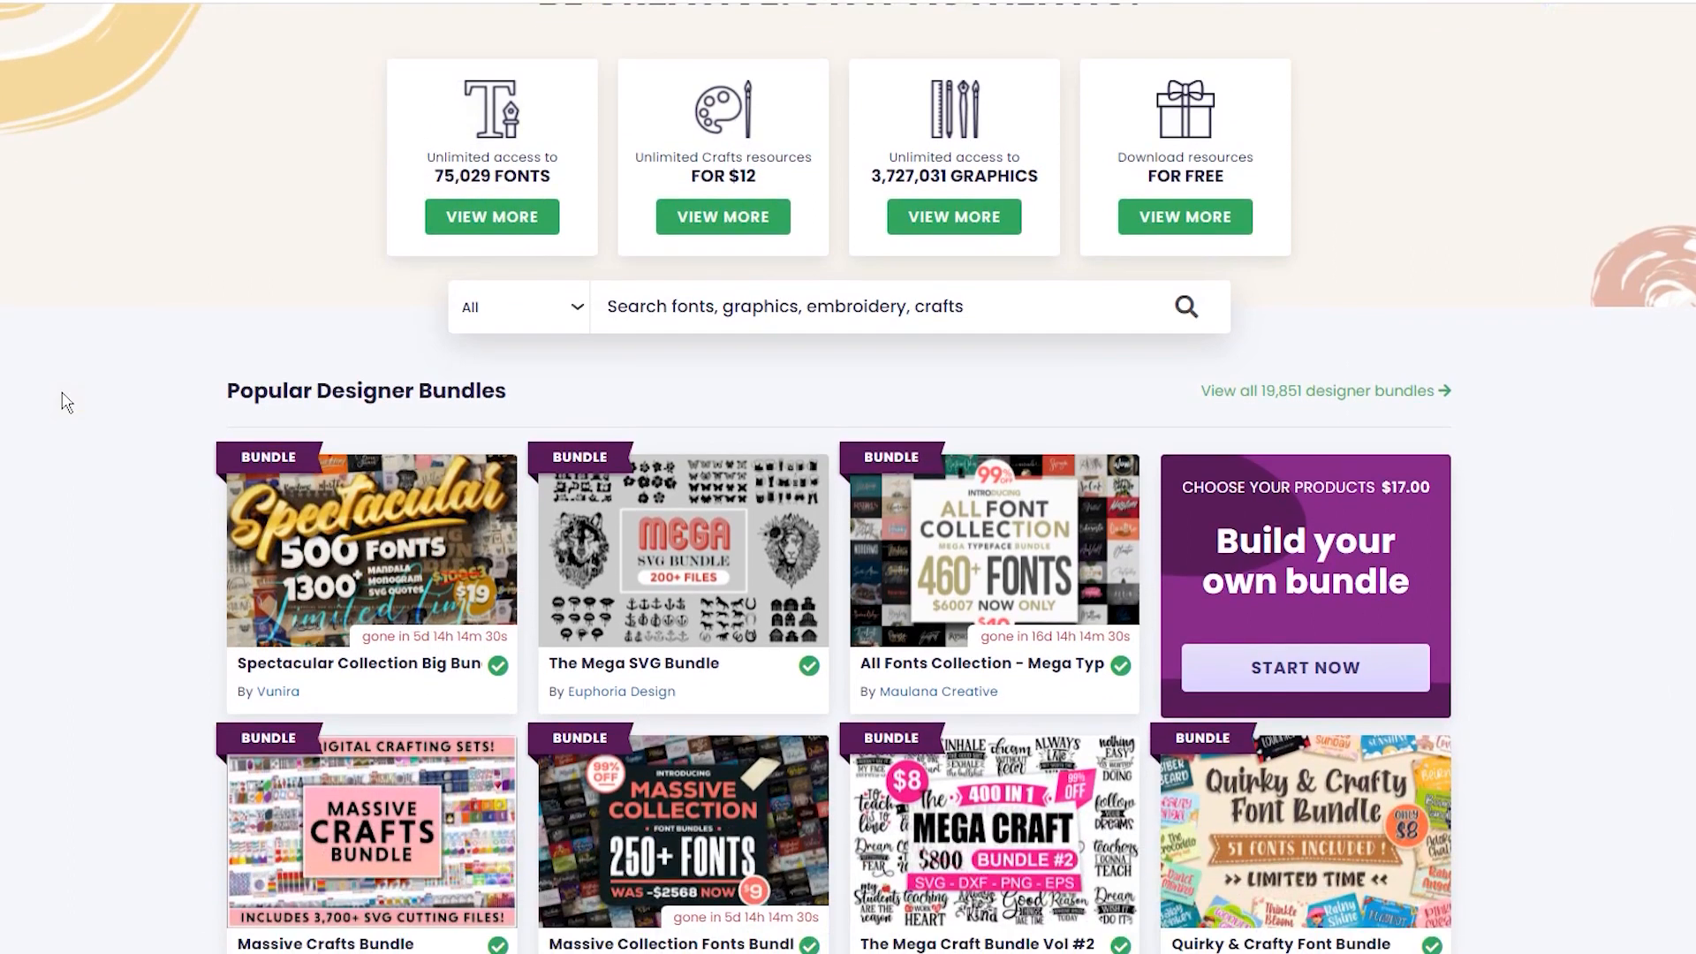
pyautogui.scroll(-5, 64, 402)
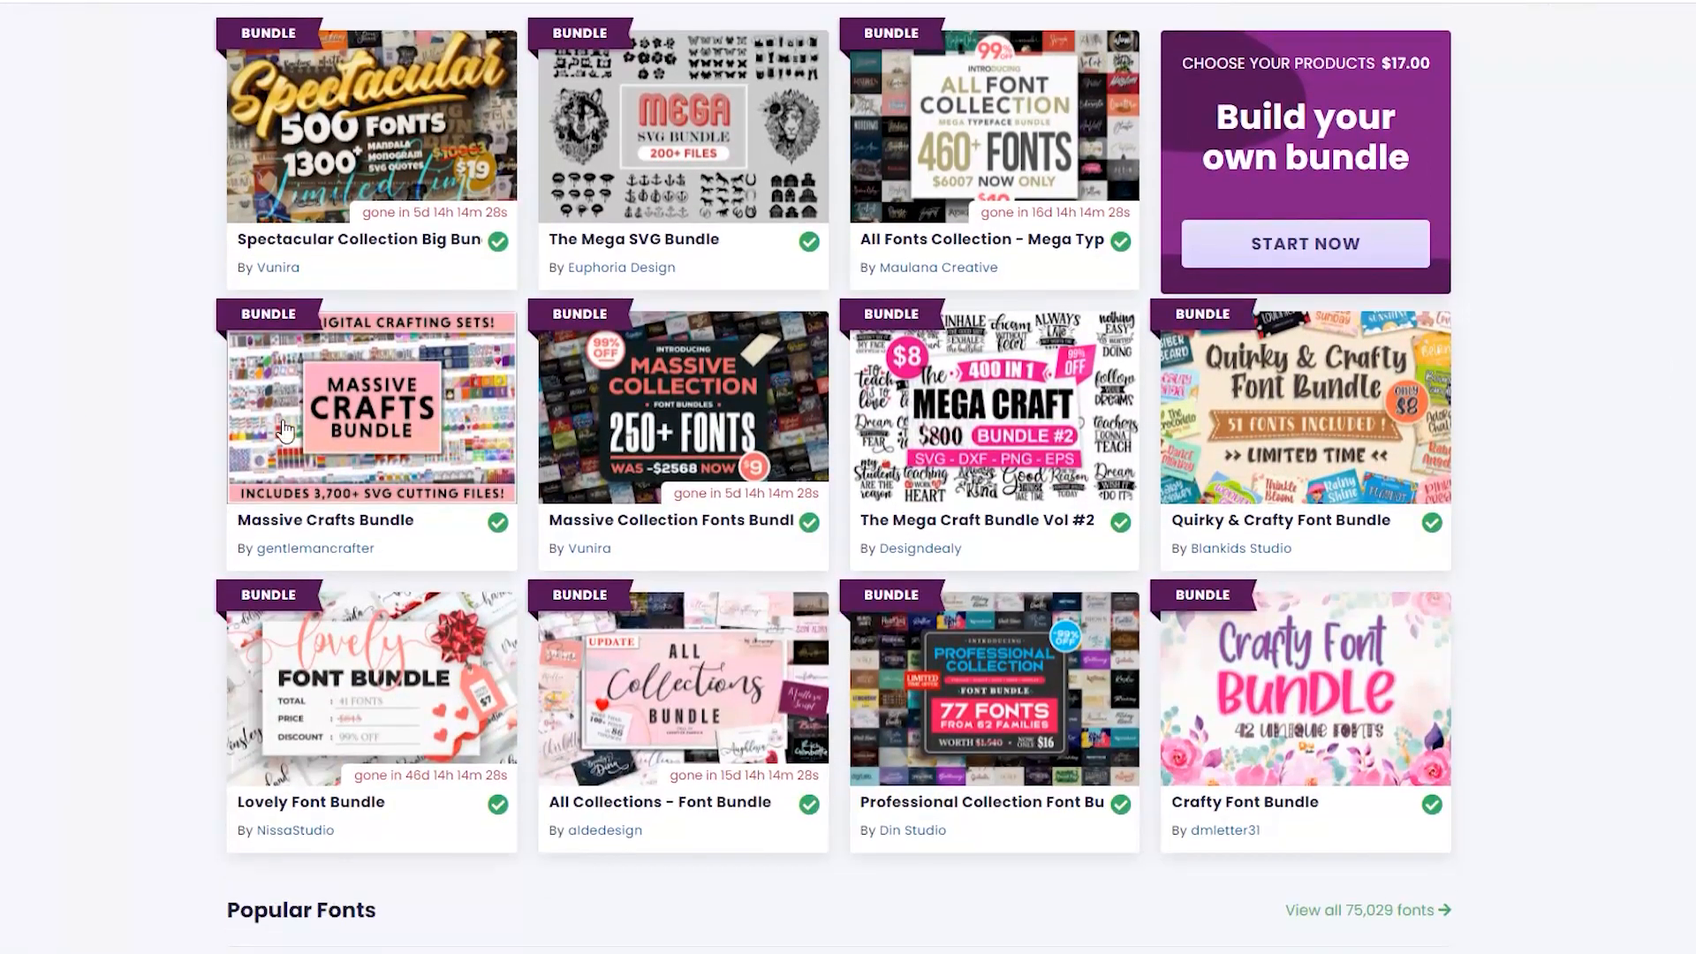
pyautogui.scroll(-3, 1536, 421)
pyautogui.scroll(-8, 1541, 421)
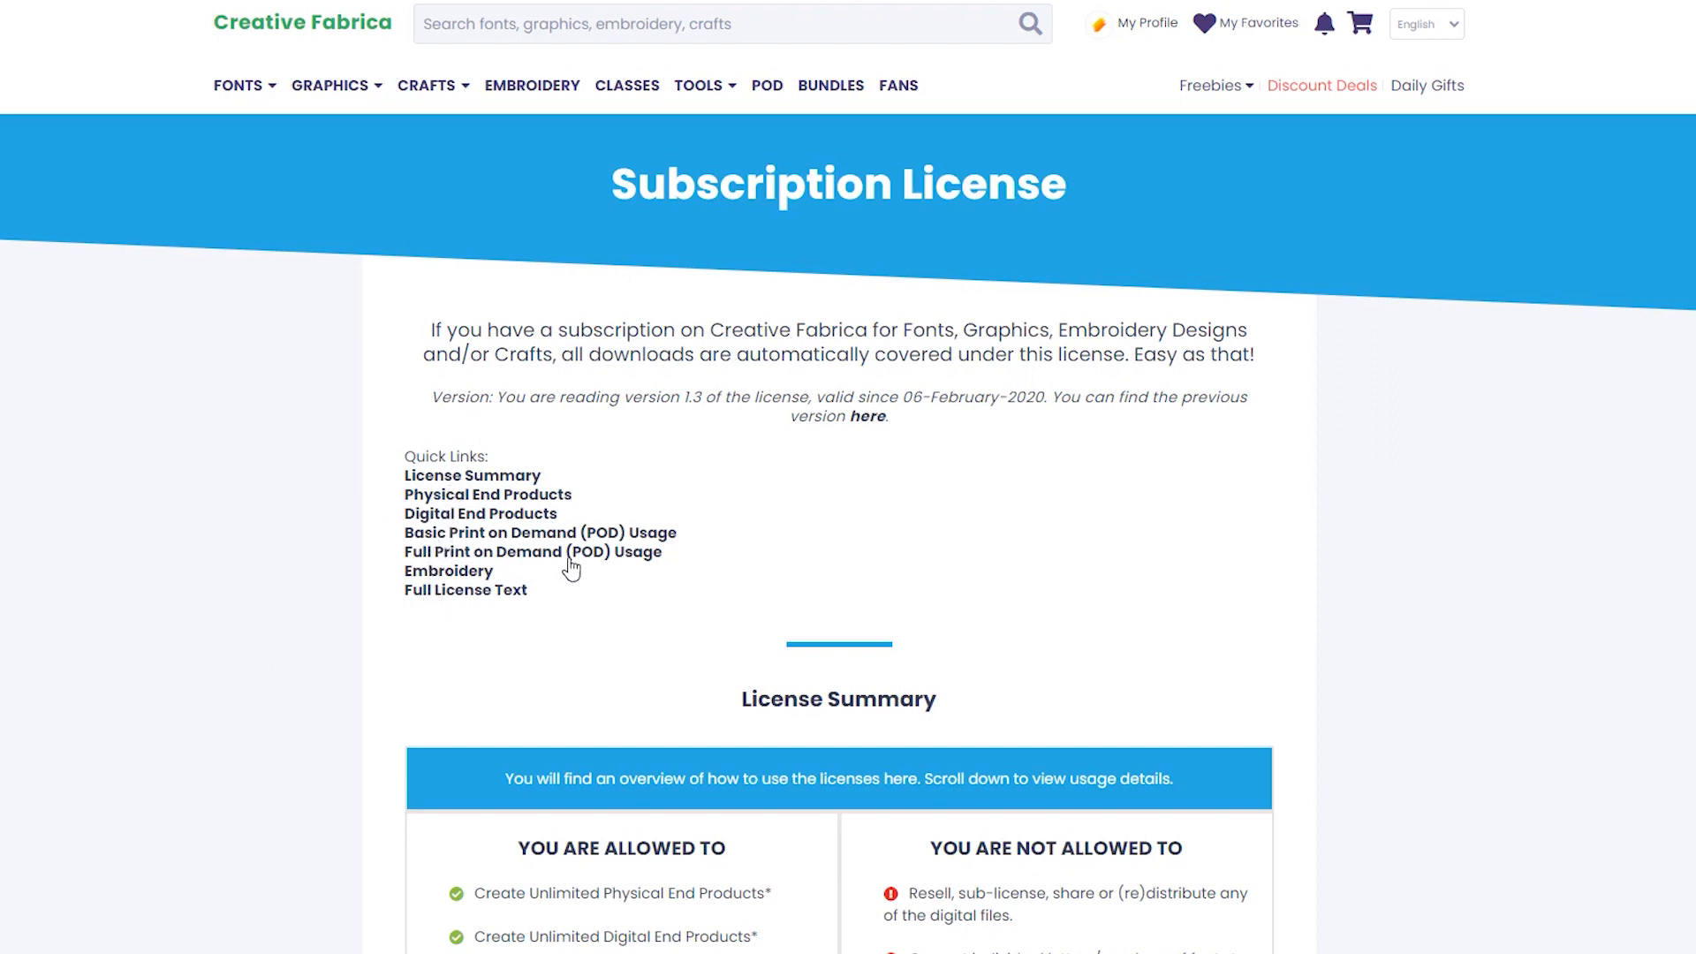
pyautogui.click(436, 556)
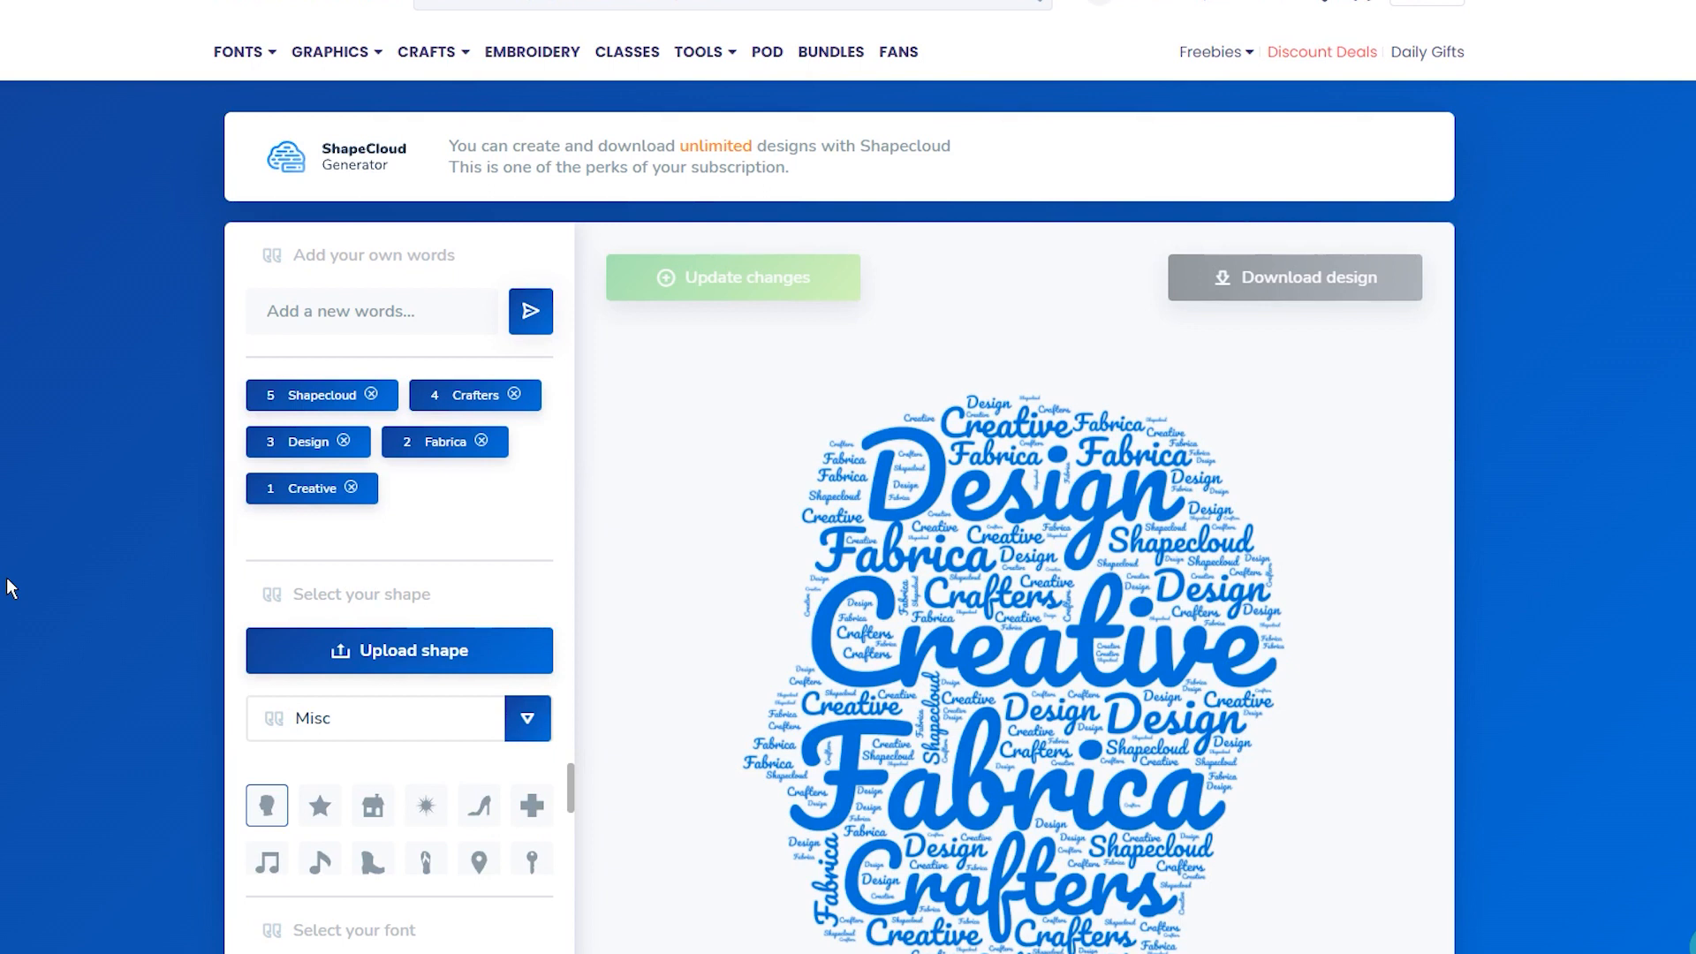
# - Review the ShapeCloud Generator's word, shape, font and color options, including the list of available fonts
pyautogui.scroll(-1, 11, 587)
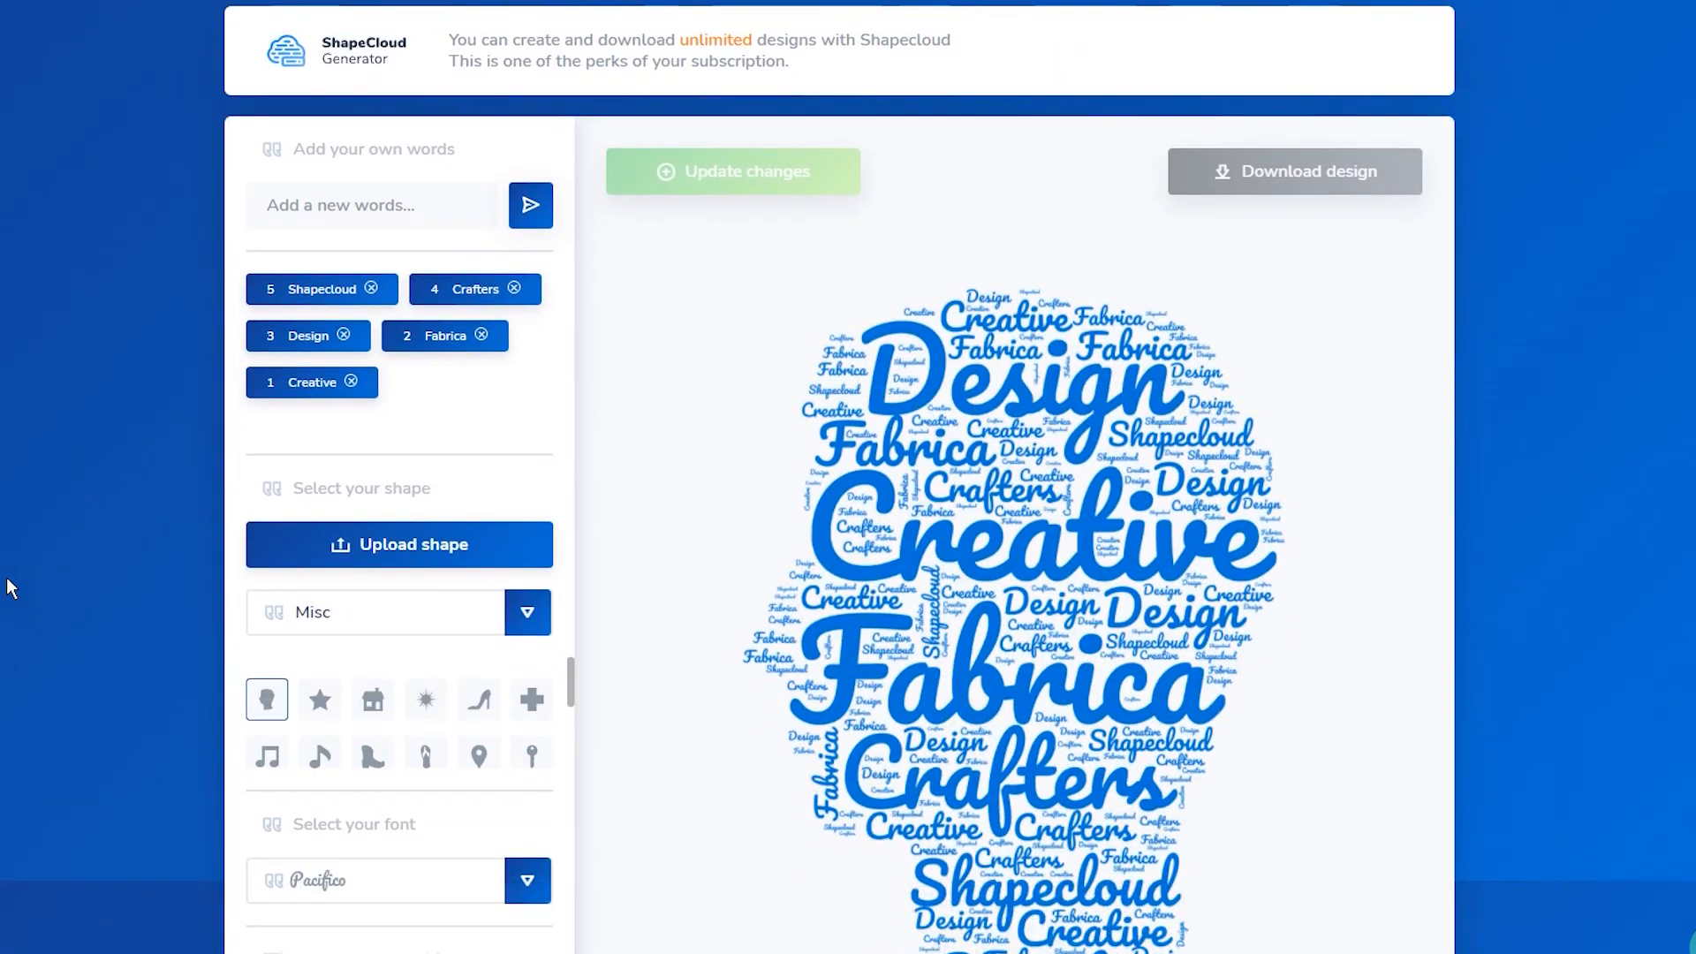
pyautogui.scroll(-1, 10, 588)
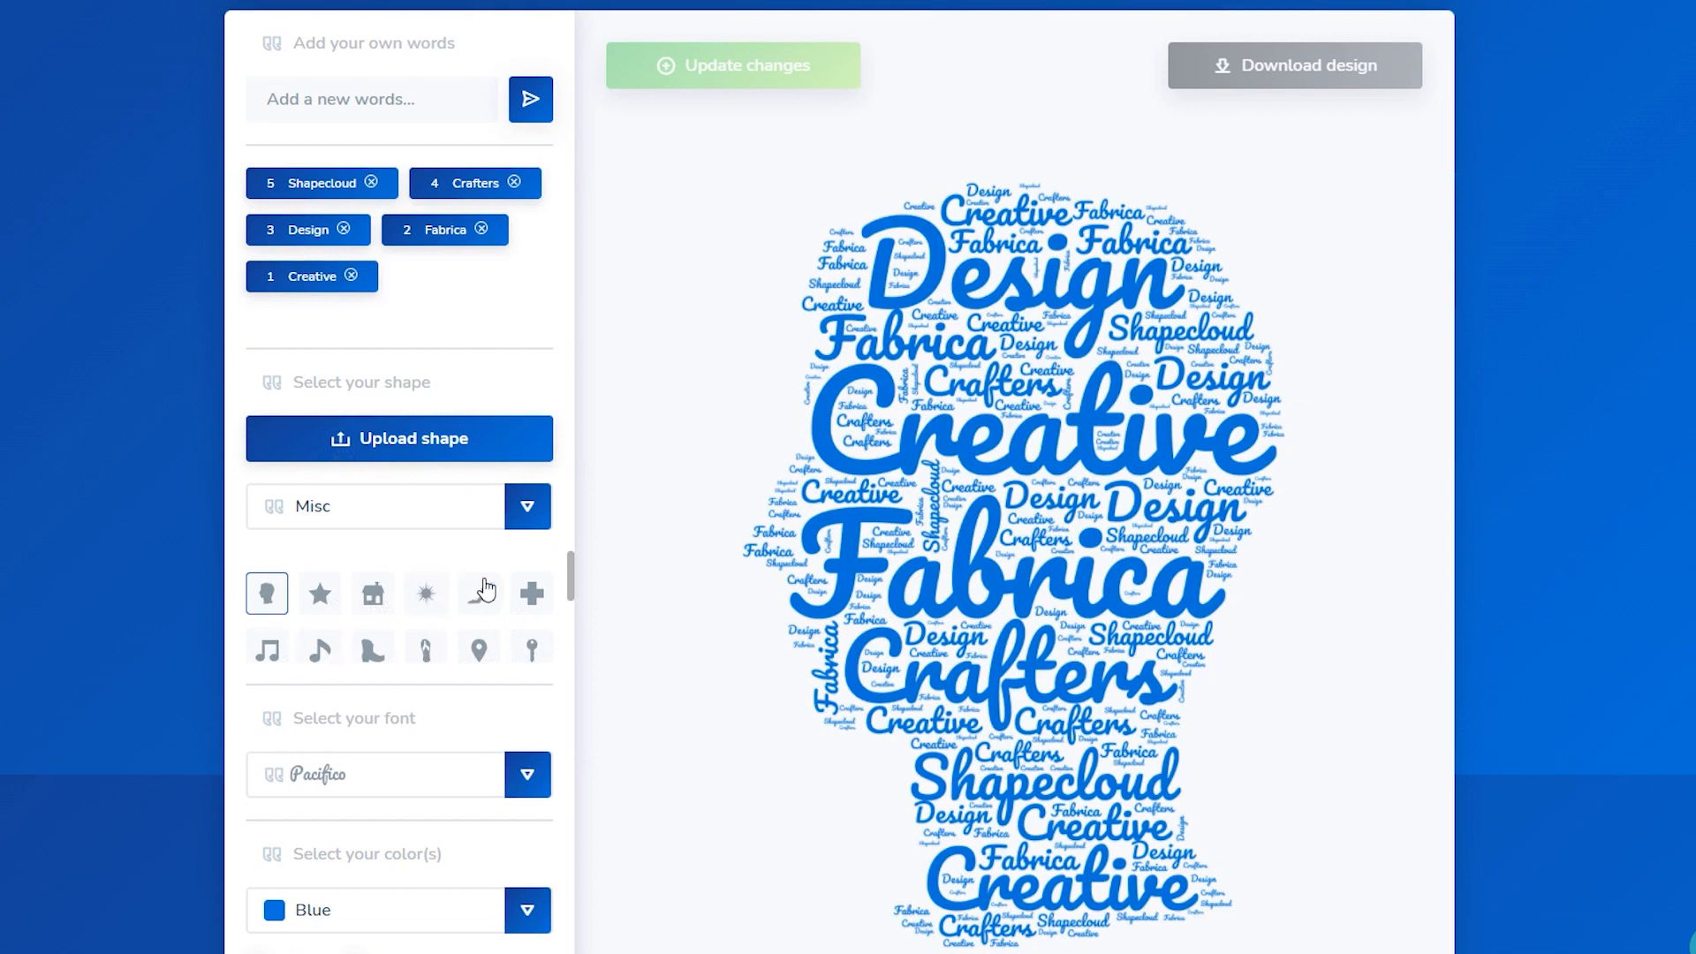
pyautogui.scroll(-3, 250, 592)
pyautogui.scroll(-3, 168, 609)
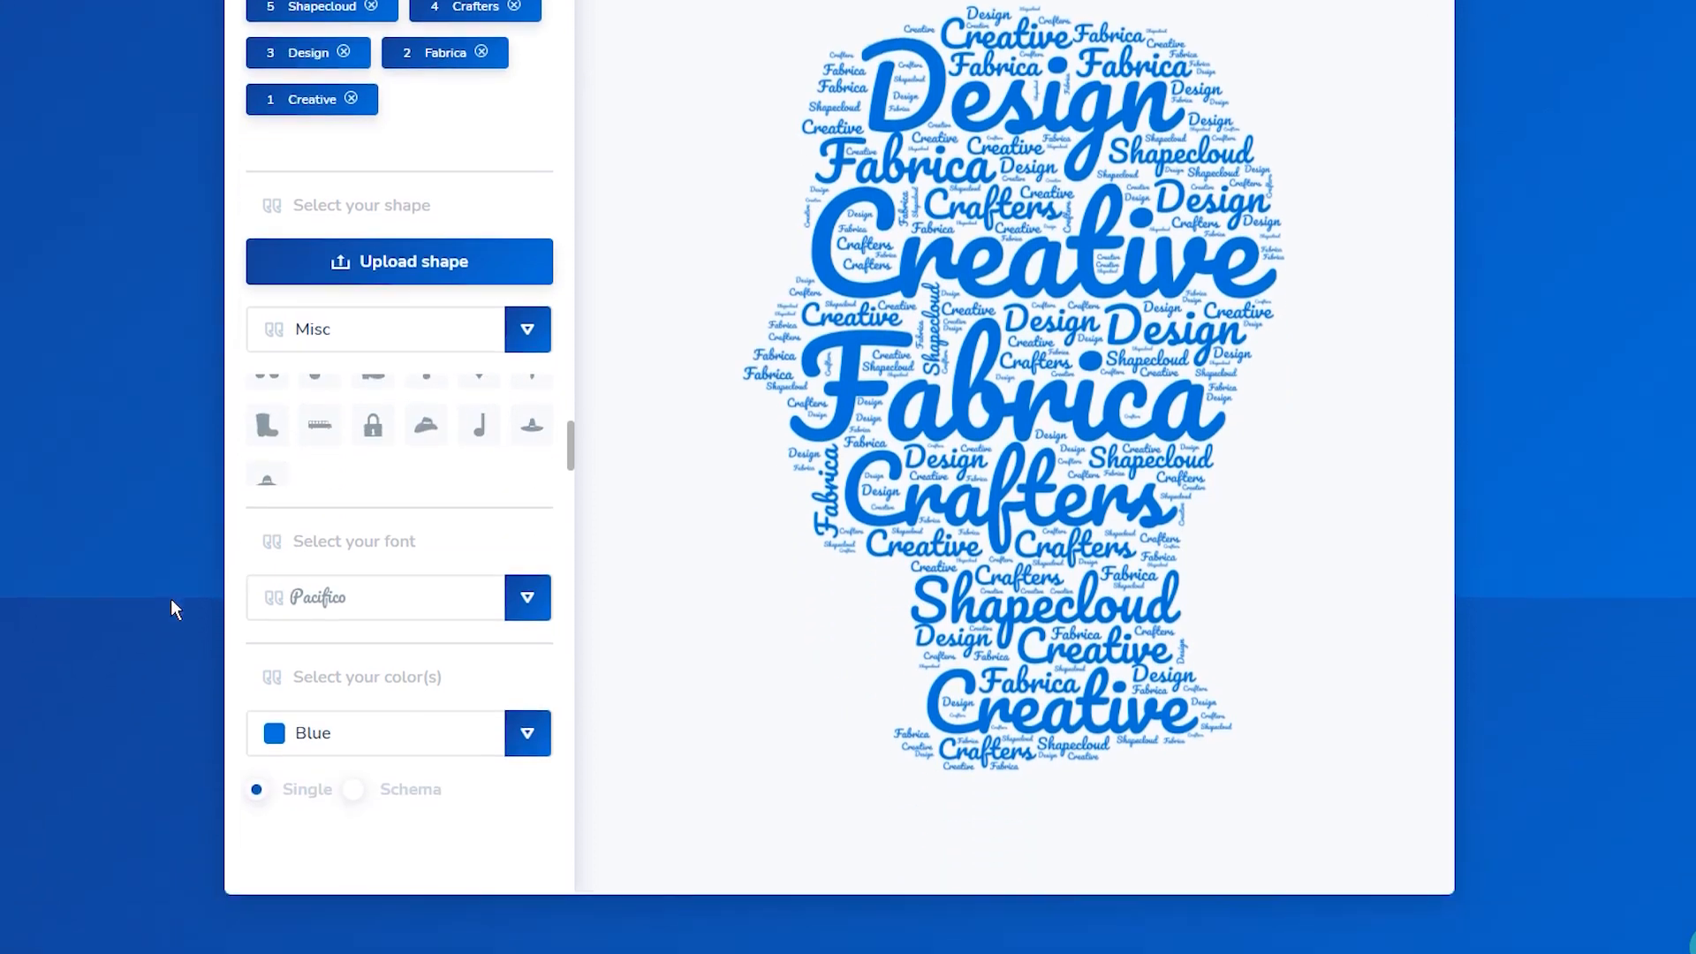
pyautogui.click(529, 466)
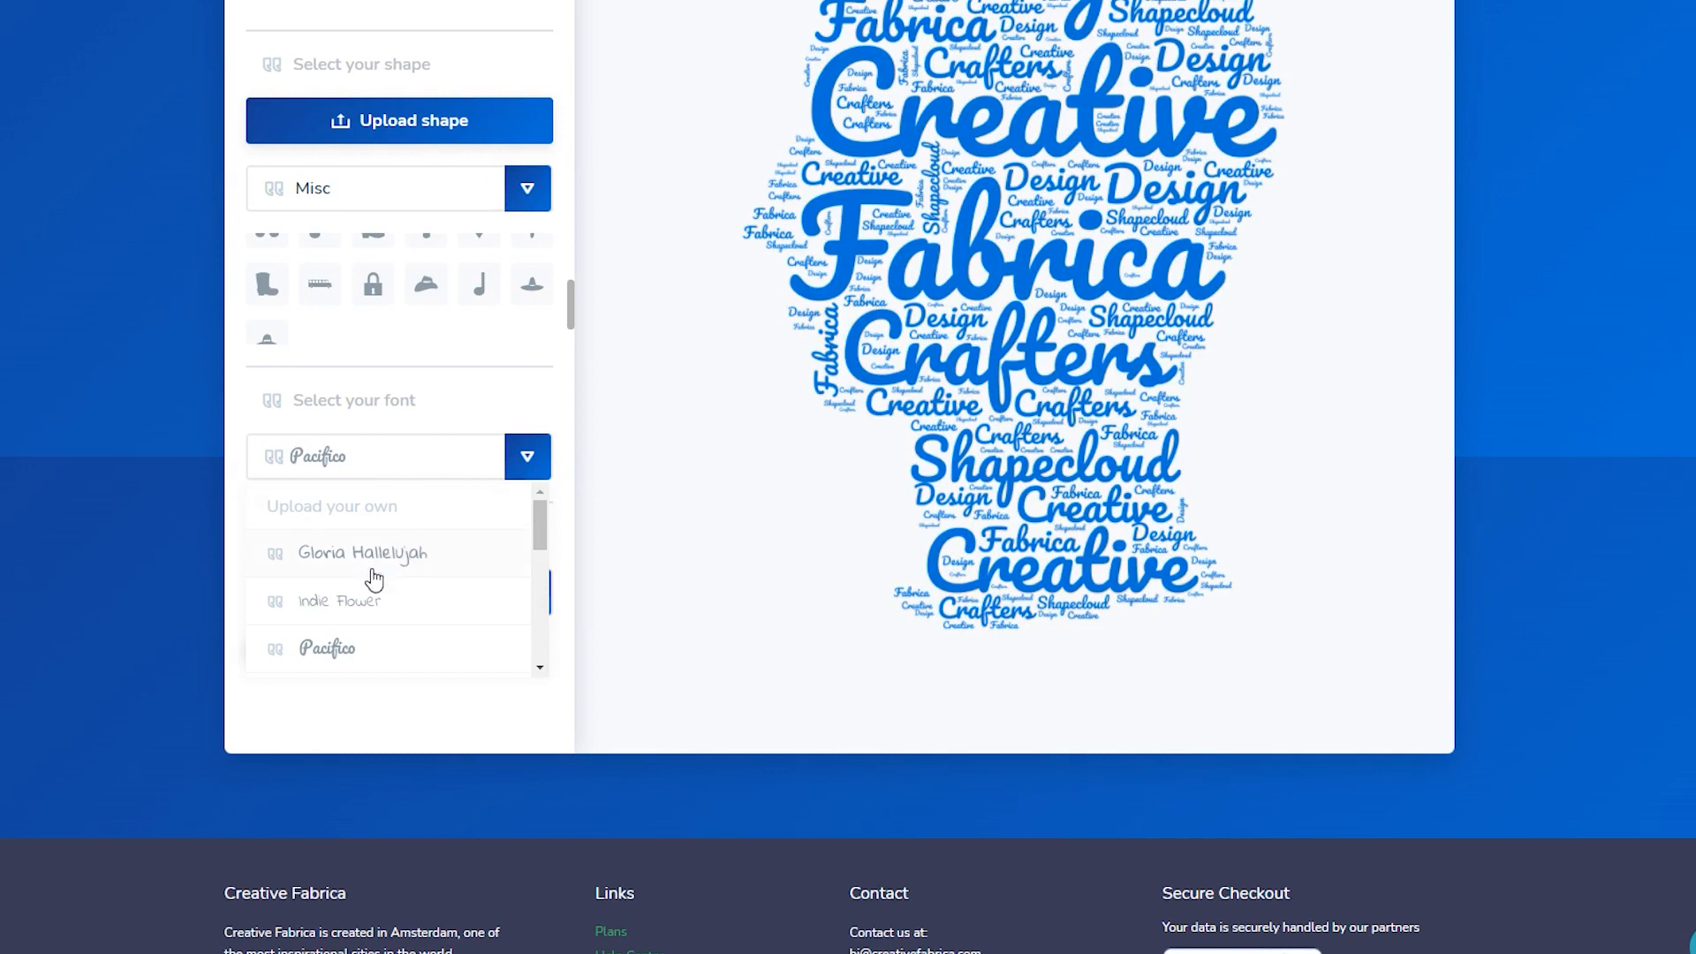
pyautogui.click(122, 595)
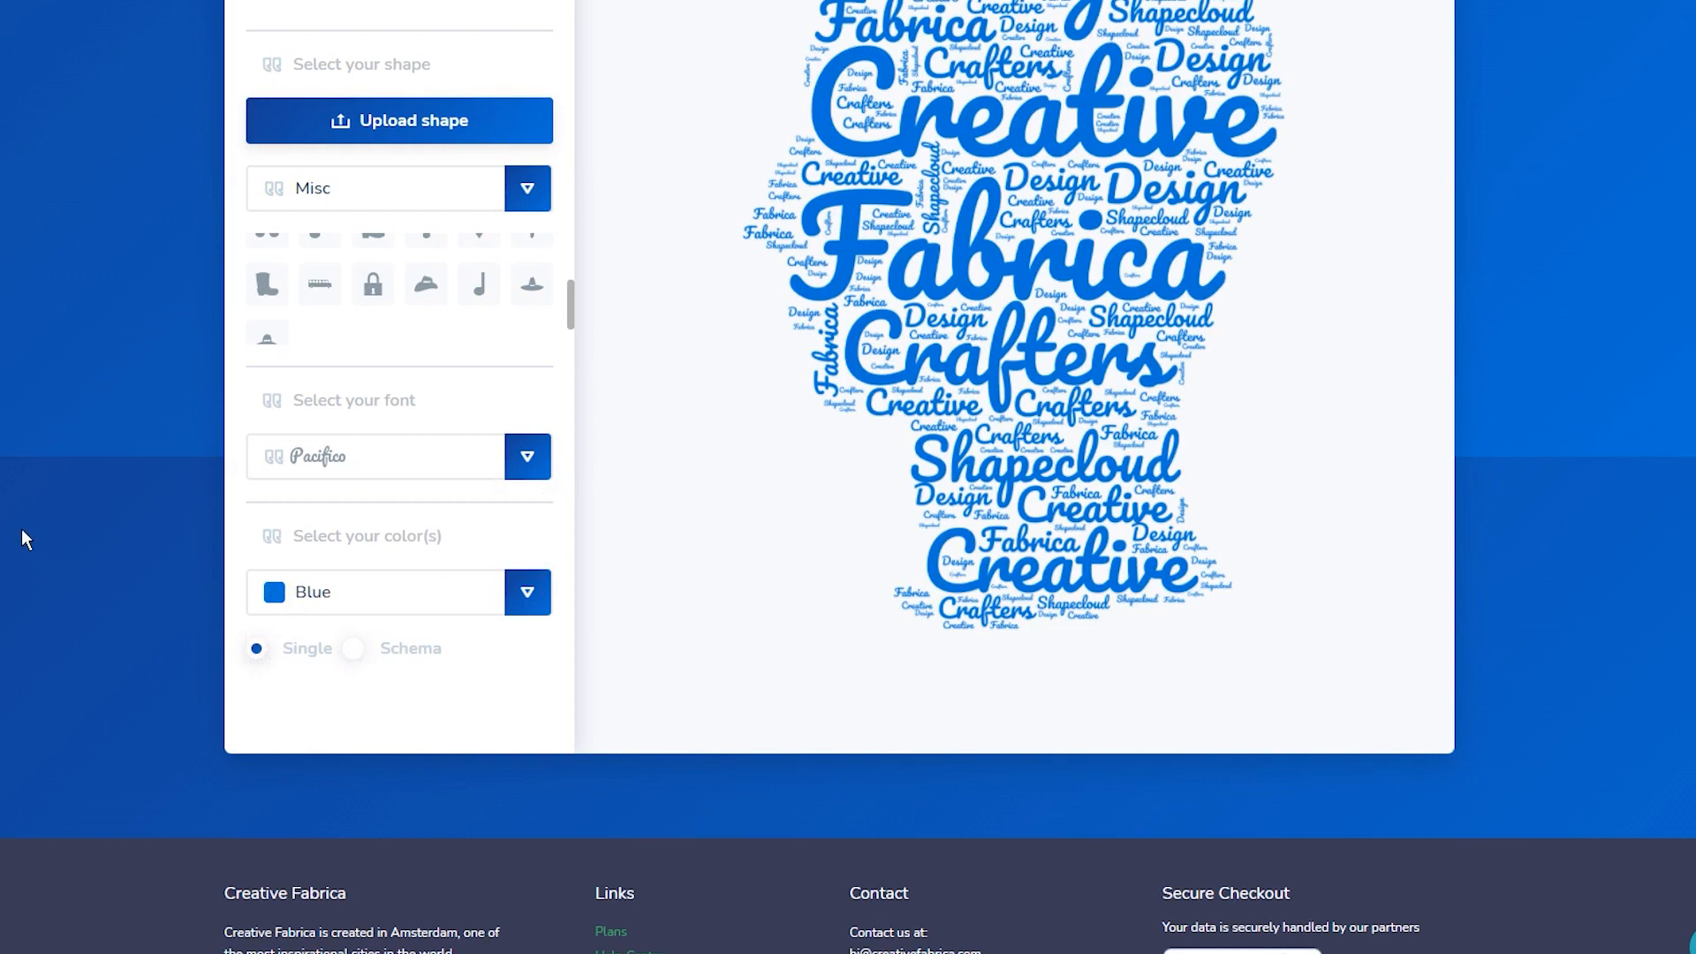
# - Upload a custom sitting cat silhouette as the shape of the word cloud
pyautogui.scroll(4, 23, 534)
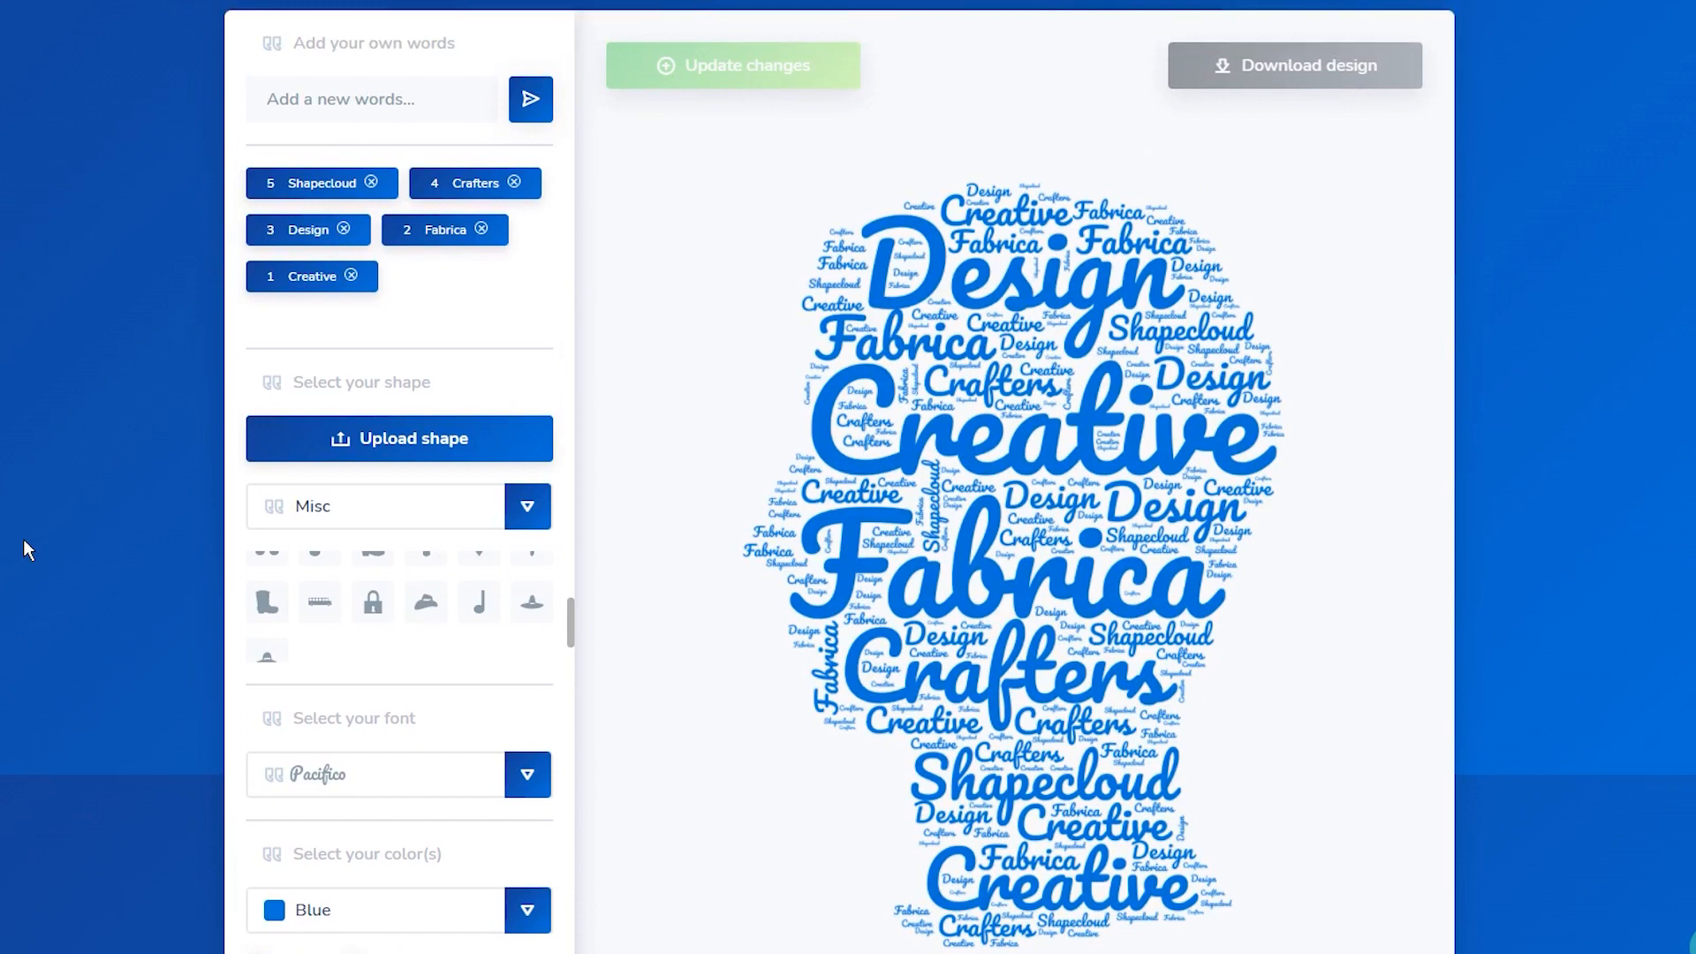
pyautogui.click(414, 441)
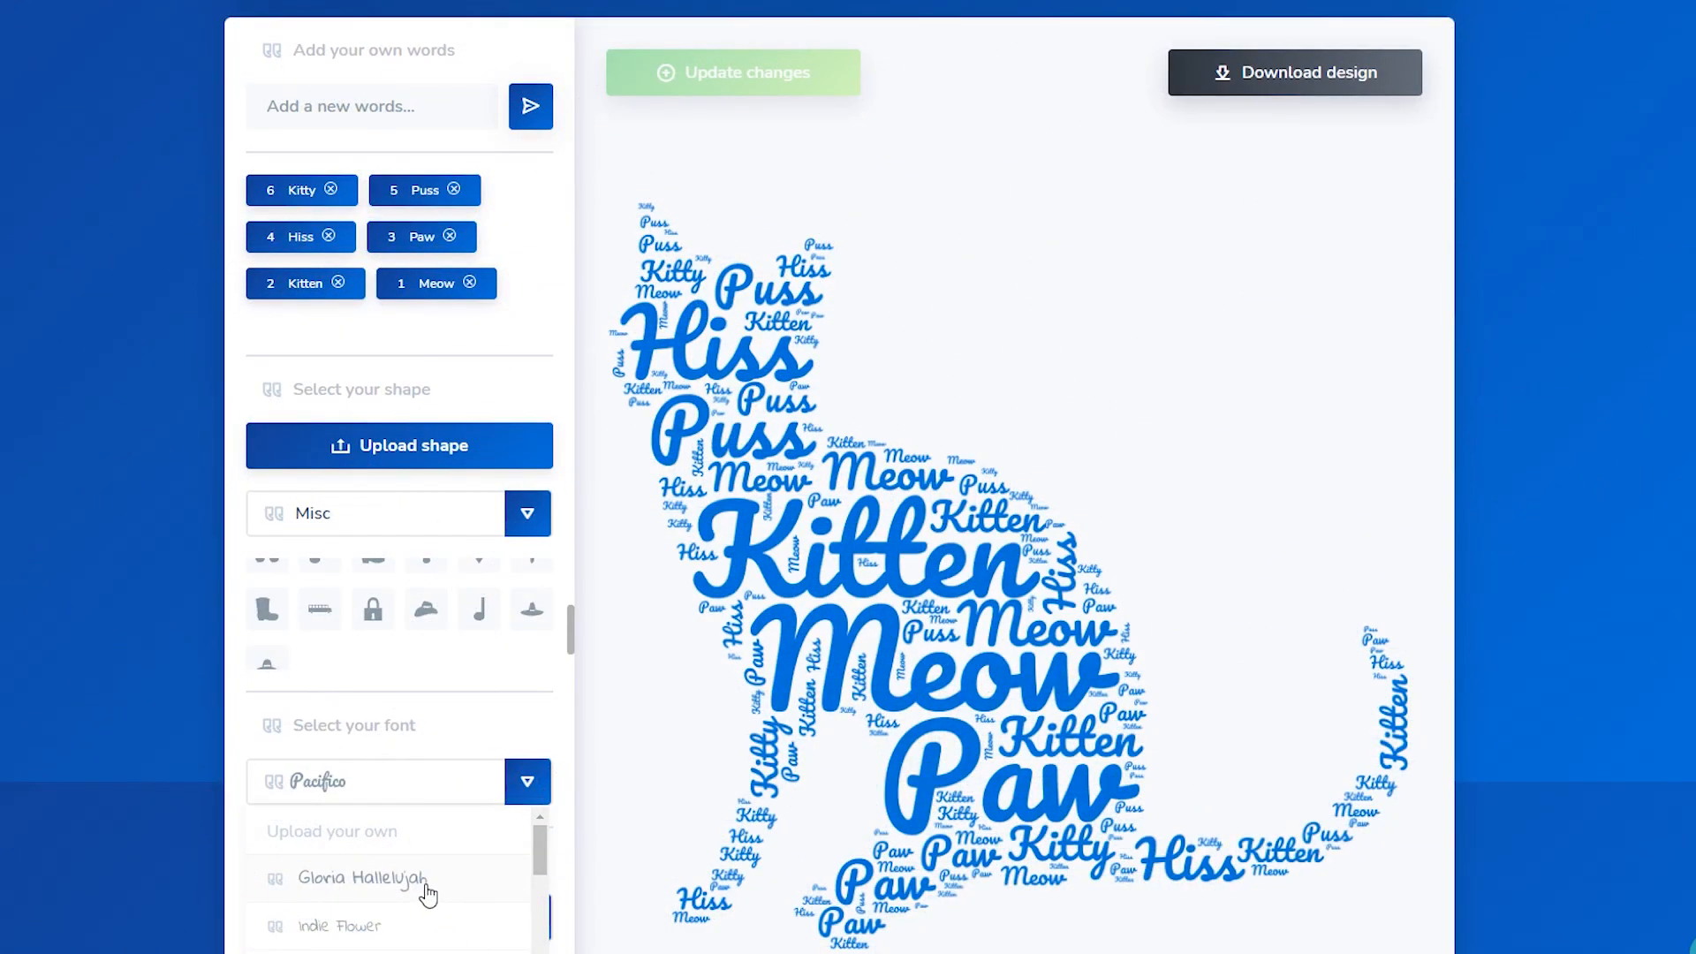
# - Set the word cloud's font to Roboto Mono and update the cat design
pyautogui.scroll(-2, 424, 892)
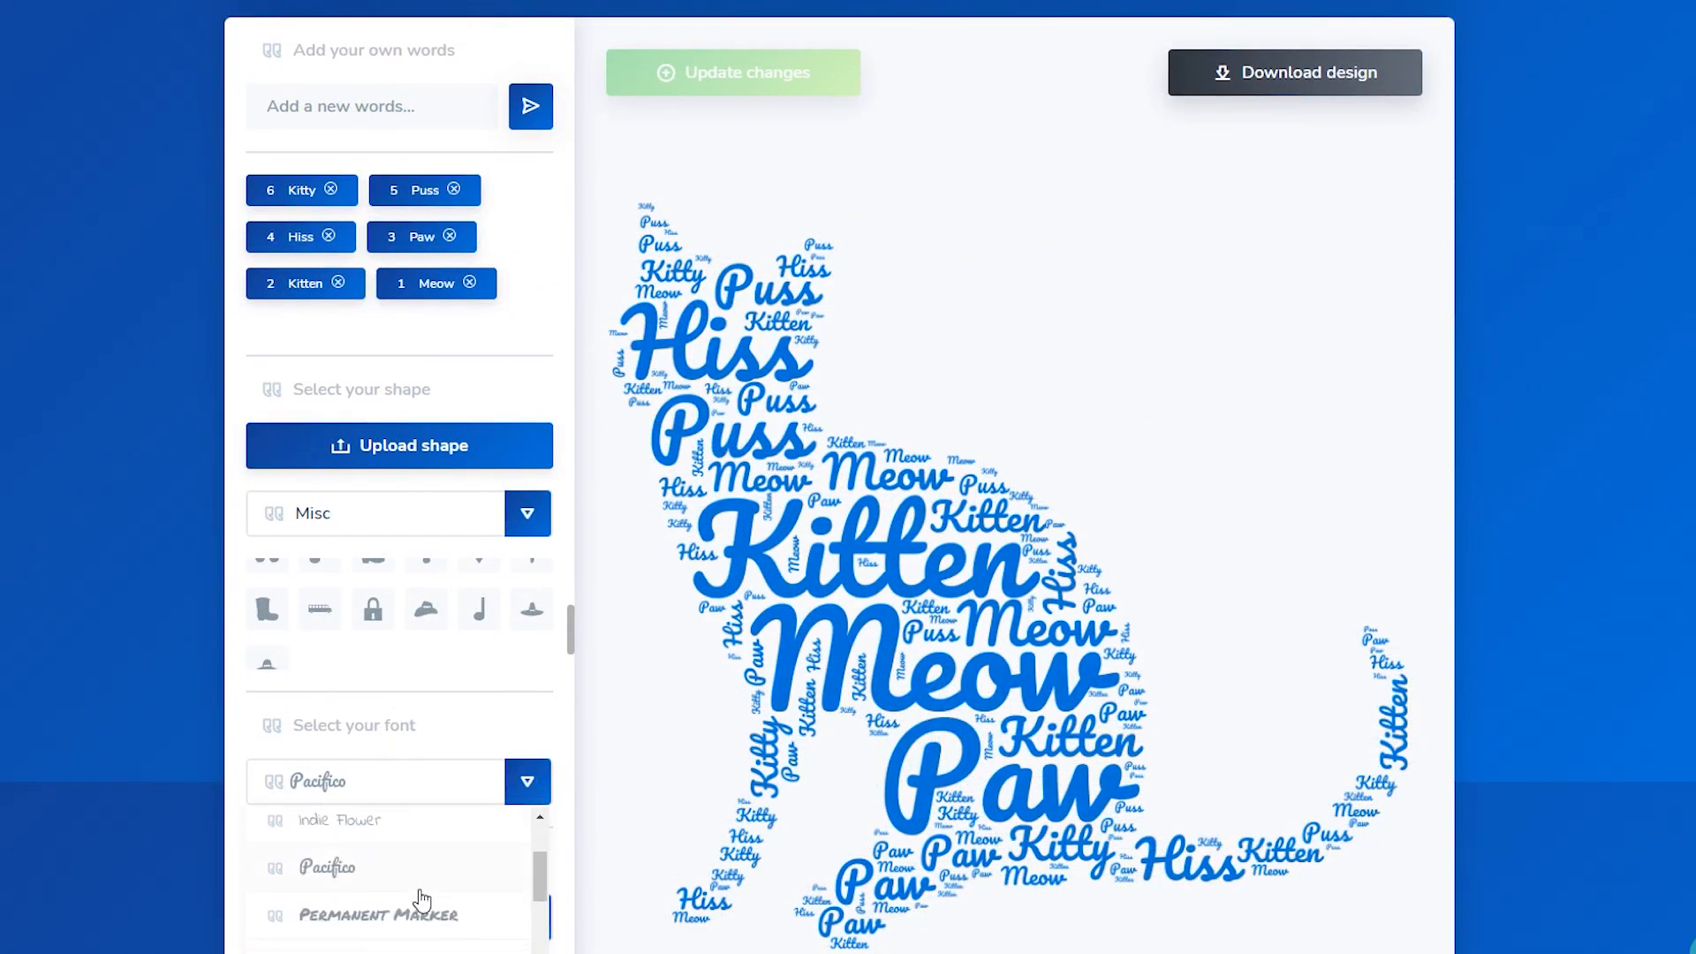
pyautogui.click(380, 947)
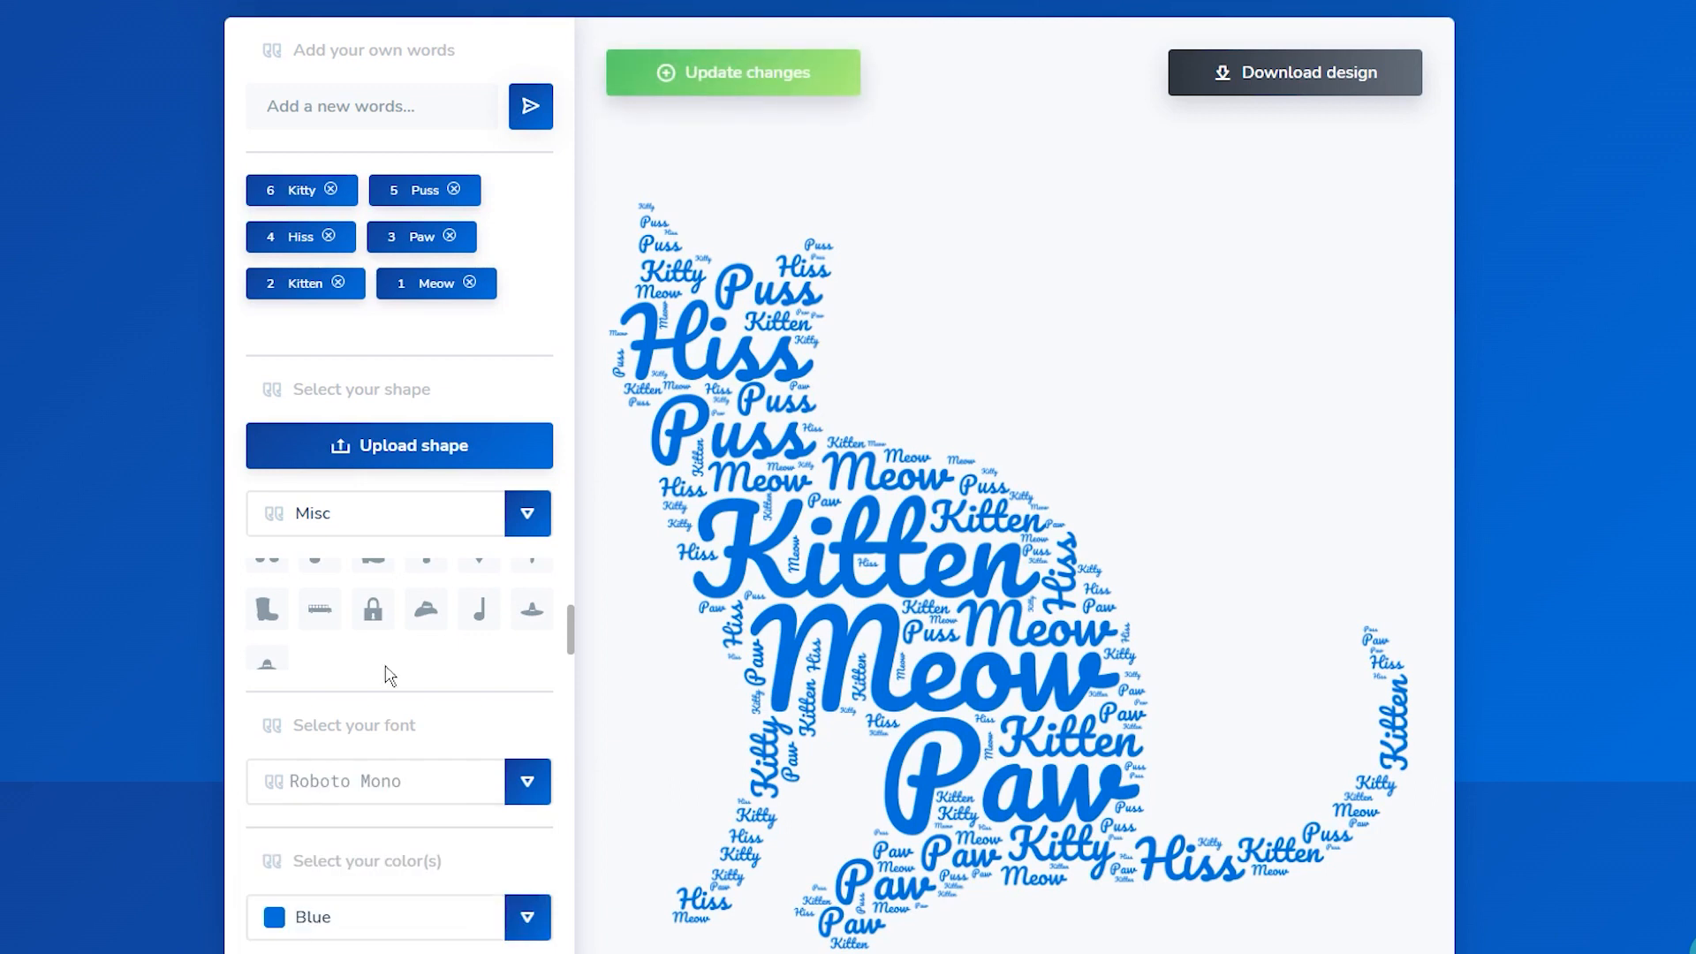
pyautogui.click(680, 80)
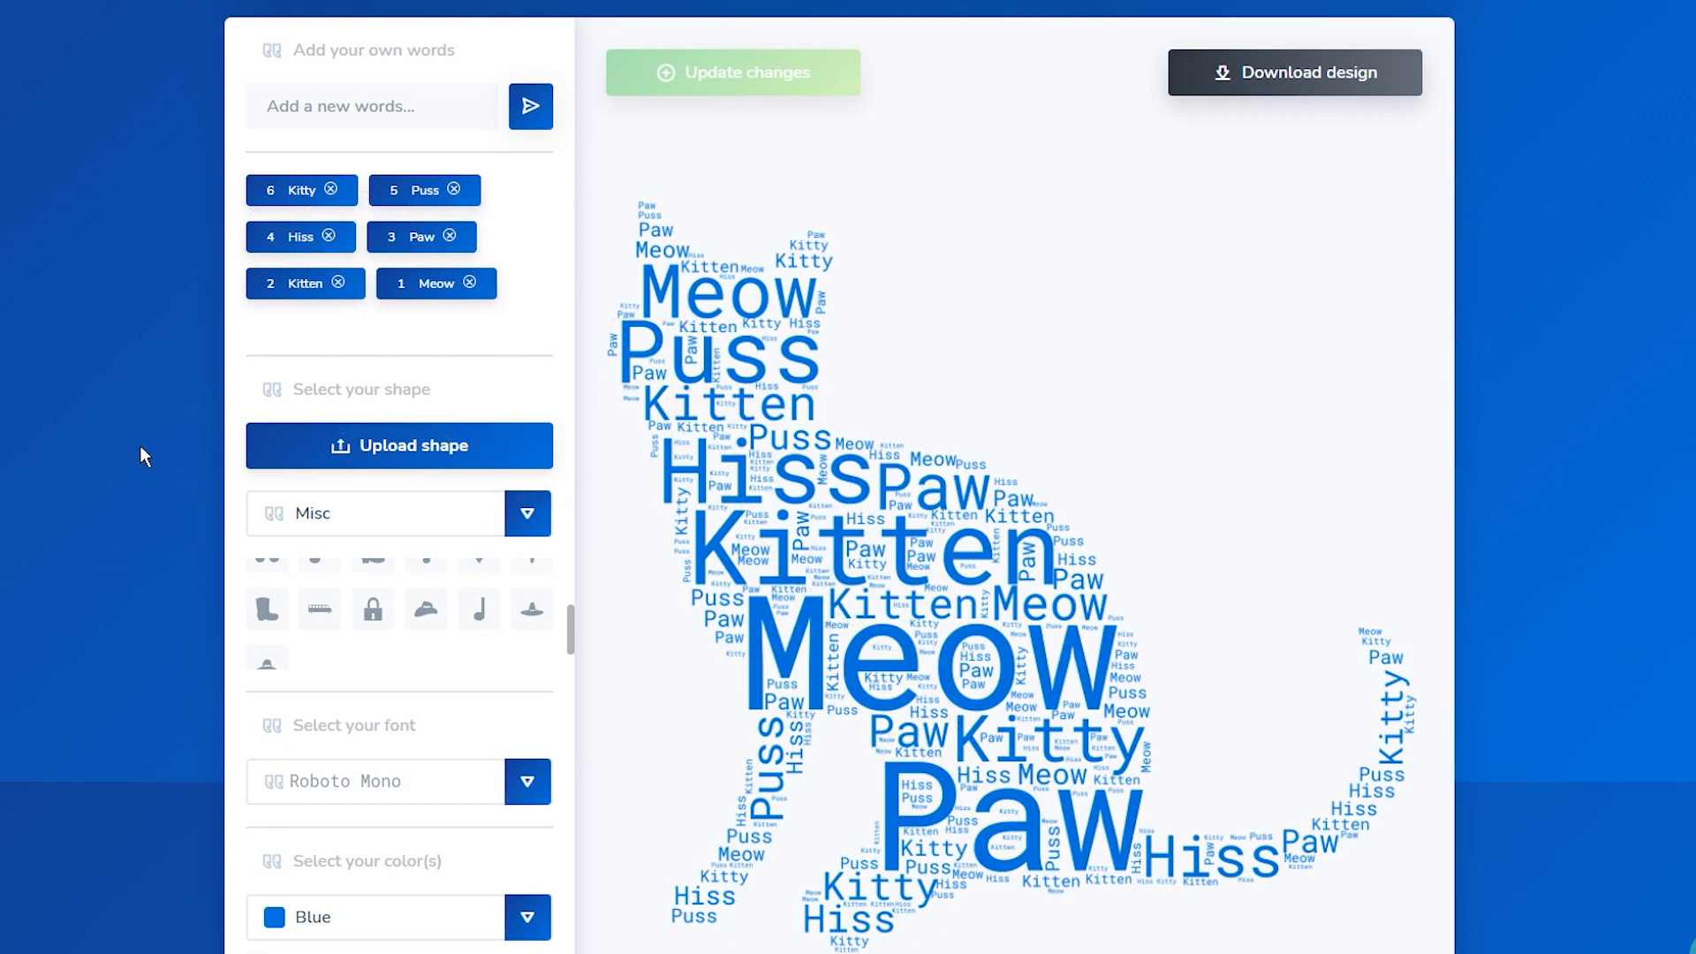
# - Change the word cloud's font to Coda Caption and update the cat design
pyautogui.click(530, 785)
pyautogui.scroll(-2, 443, 836)
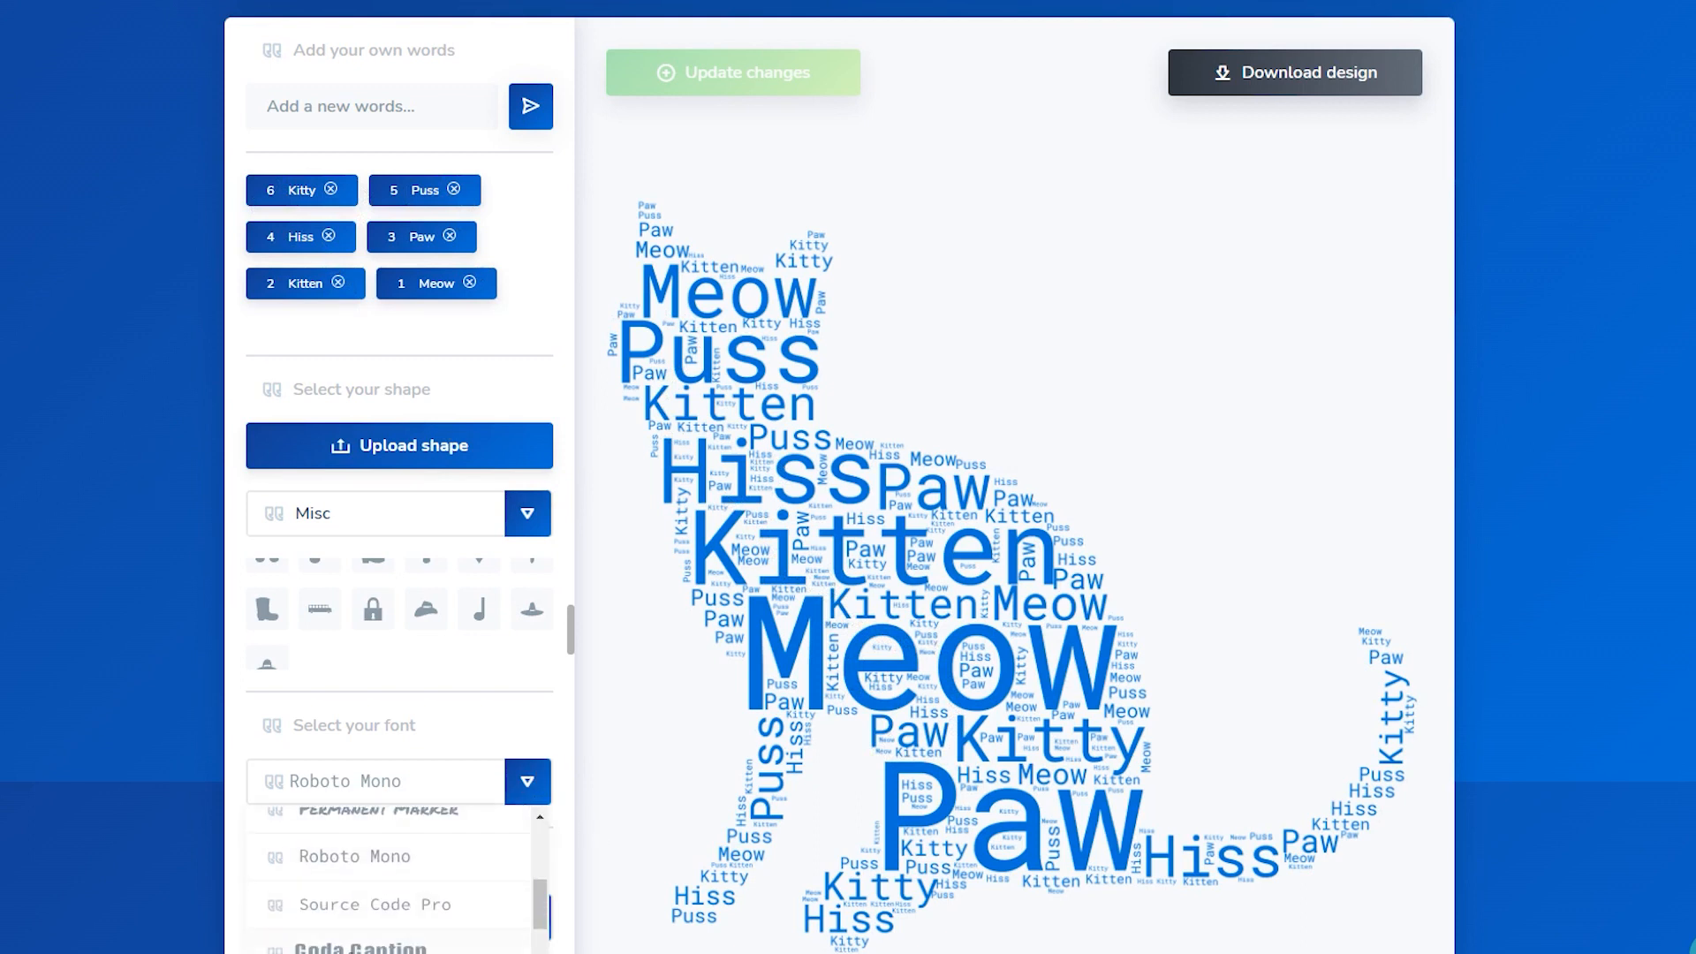
pyautogui.click(360, 945)
pyautogui.click(774, 79)
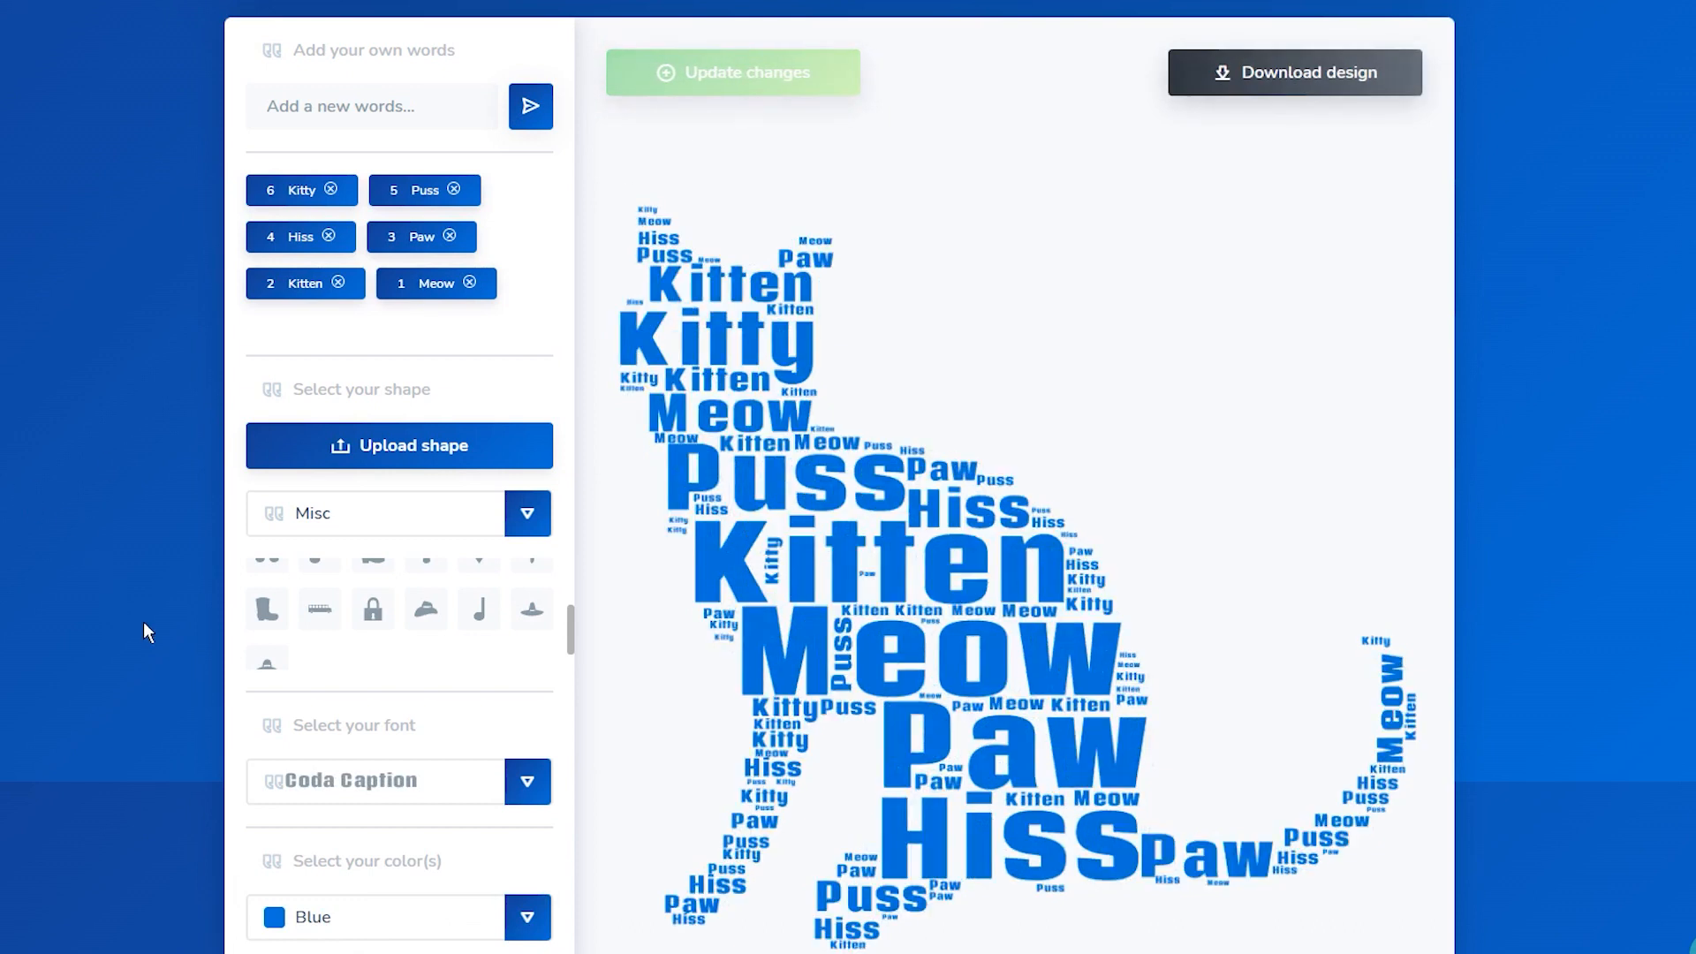
# - Change the word cloud's font to Chela One
pyautogui.scroll(-1, 143, 630)
pyautogui.click(525, 677)
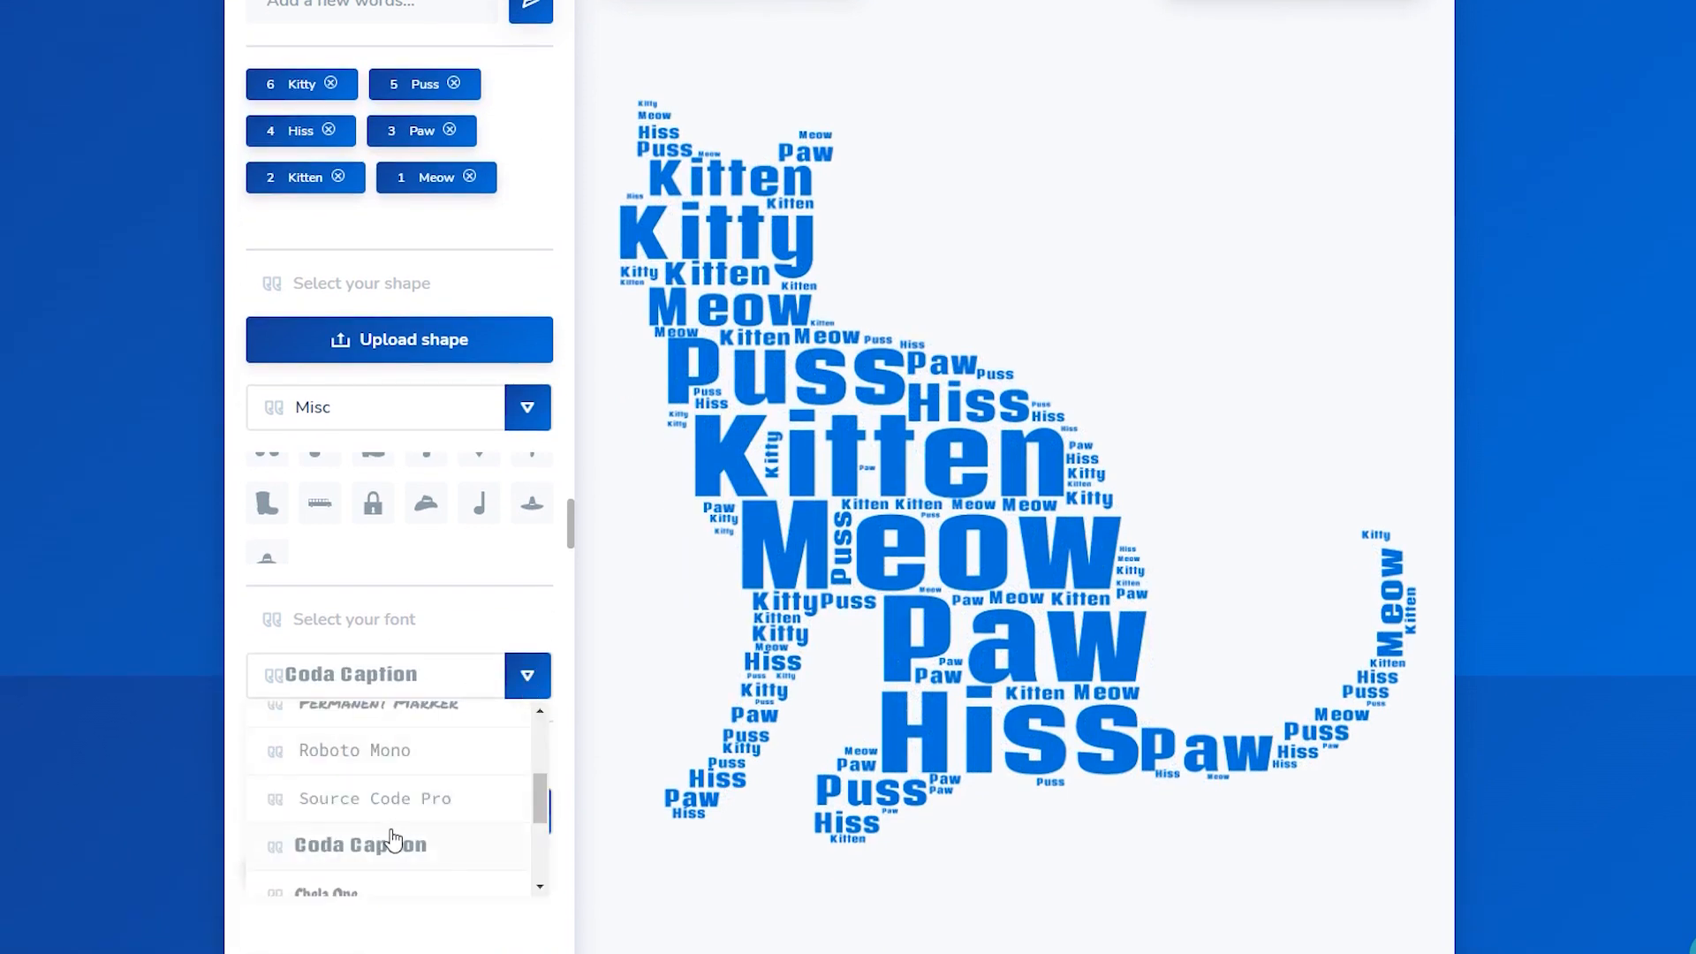
pyautogui.scroll(-1, 394, 839)
pyautogui.click(348, 799)
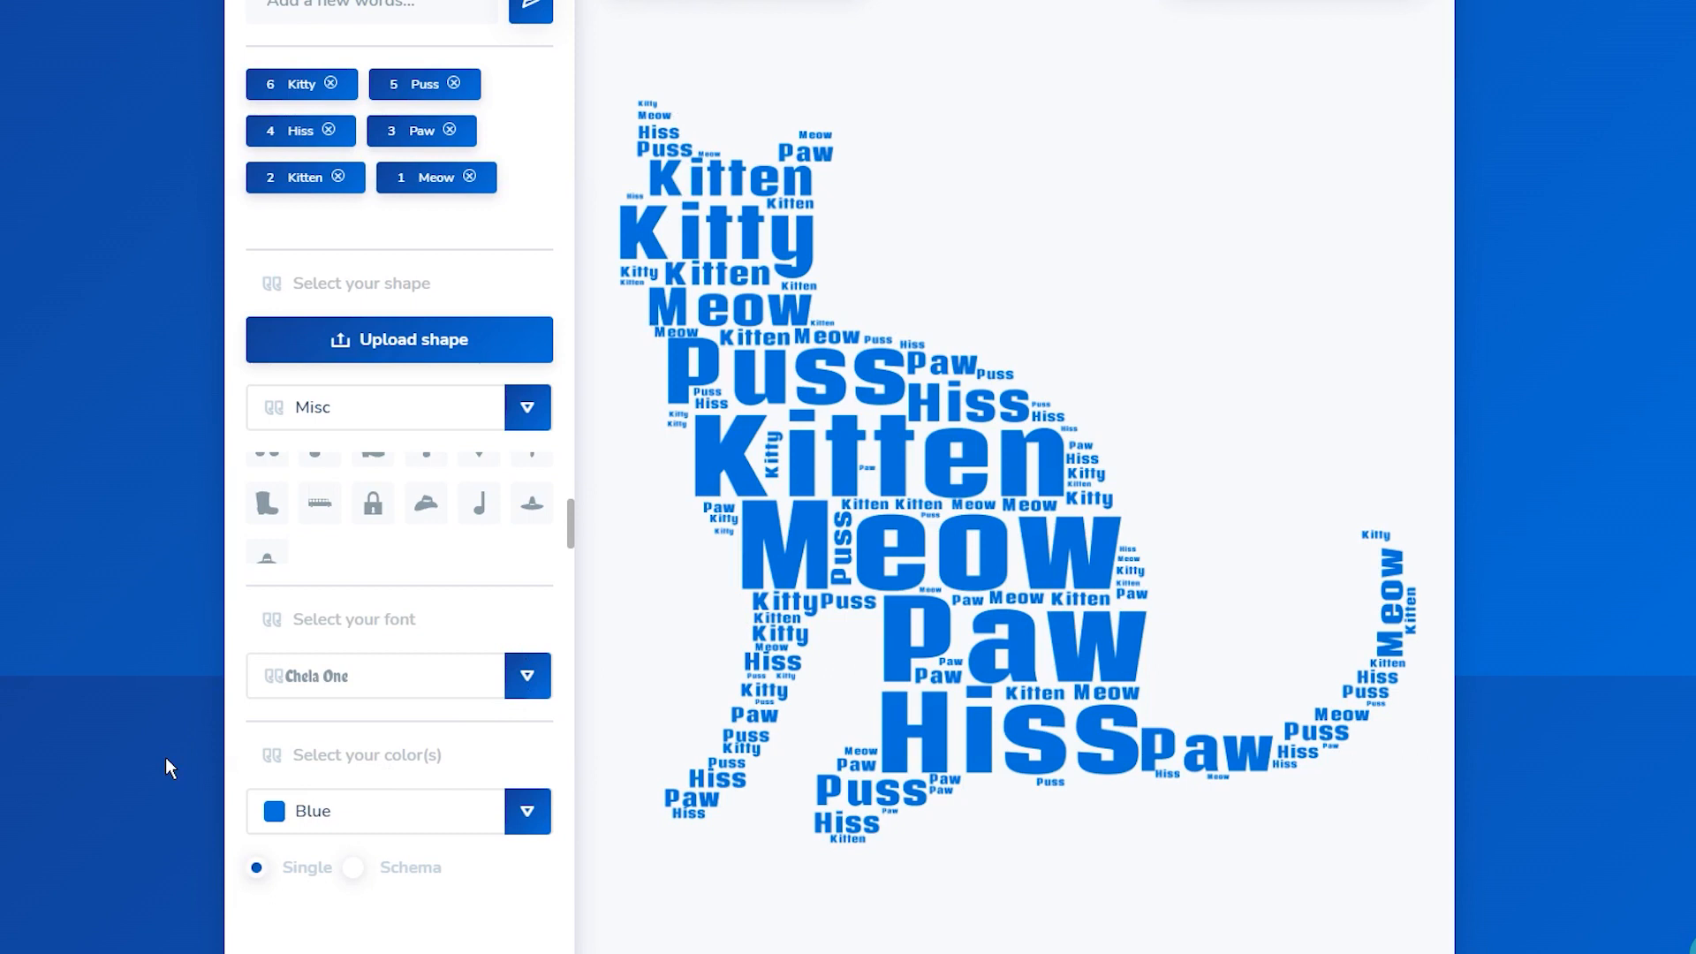
# - Switch the word cloud's coloring from a single color to a schema and choose the Phaedra palette
pyautogui.click(353, 868)
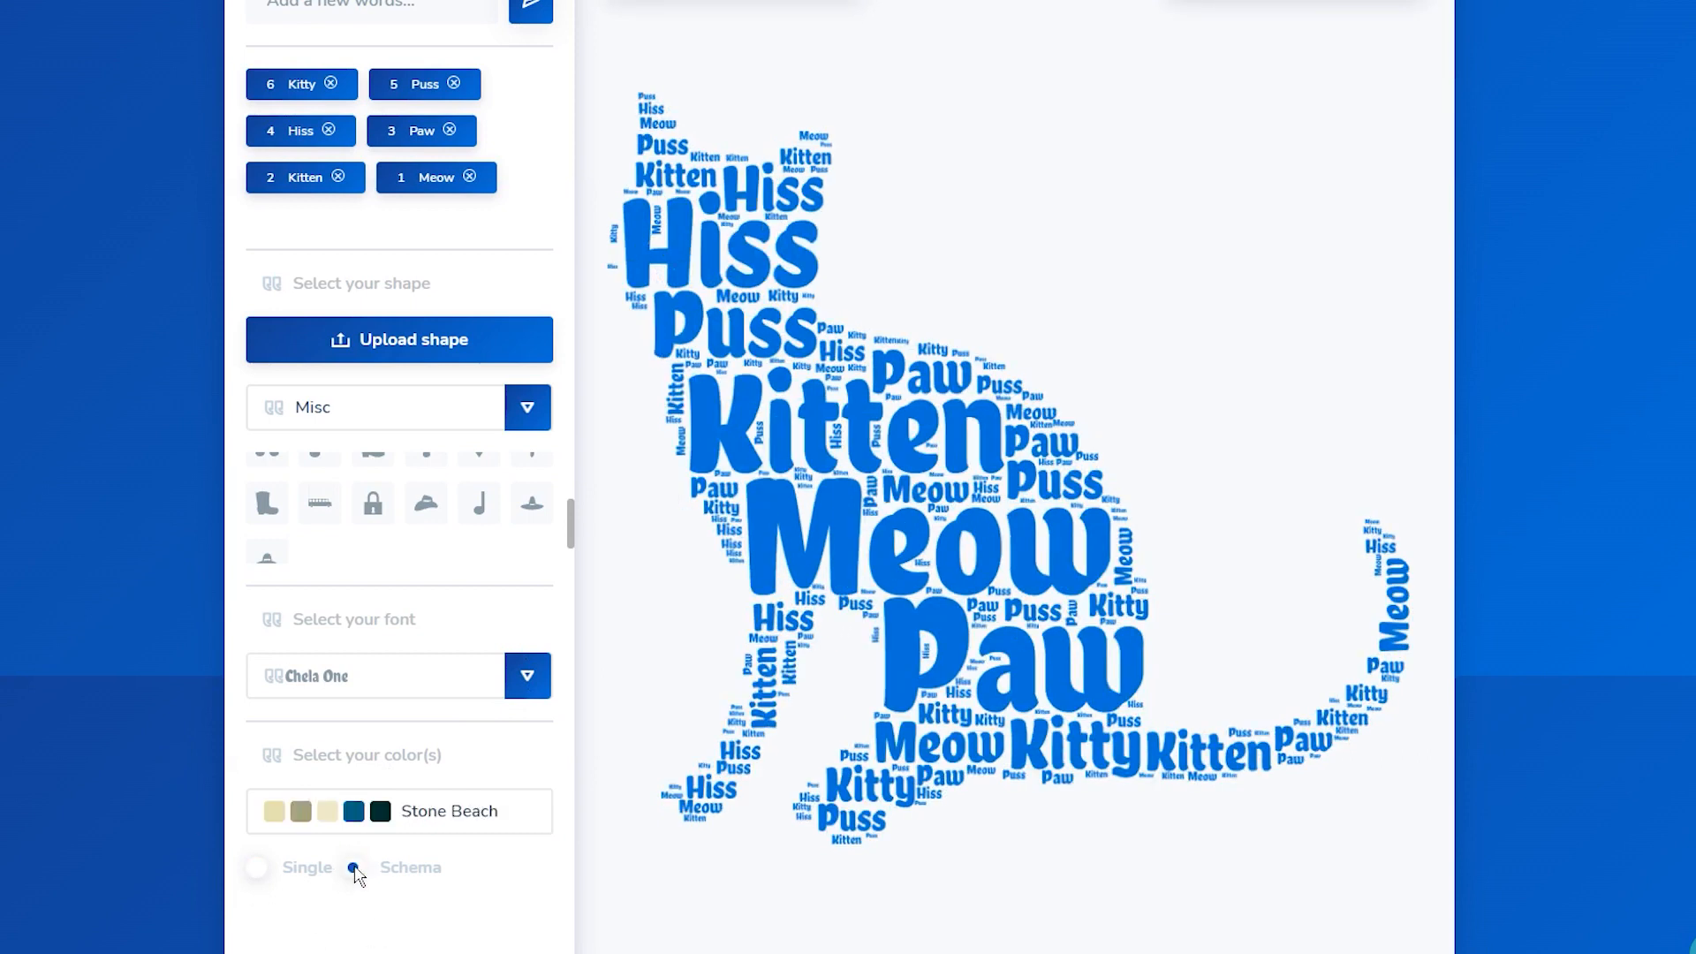
pyautogui.click(424, 826)
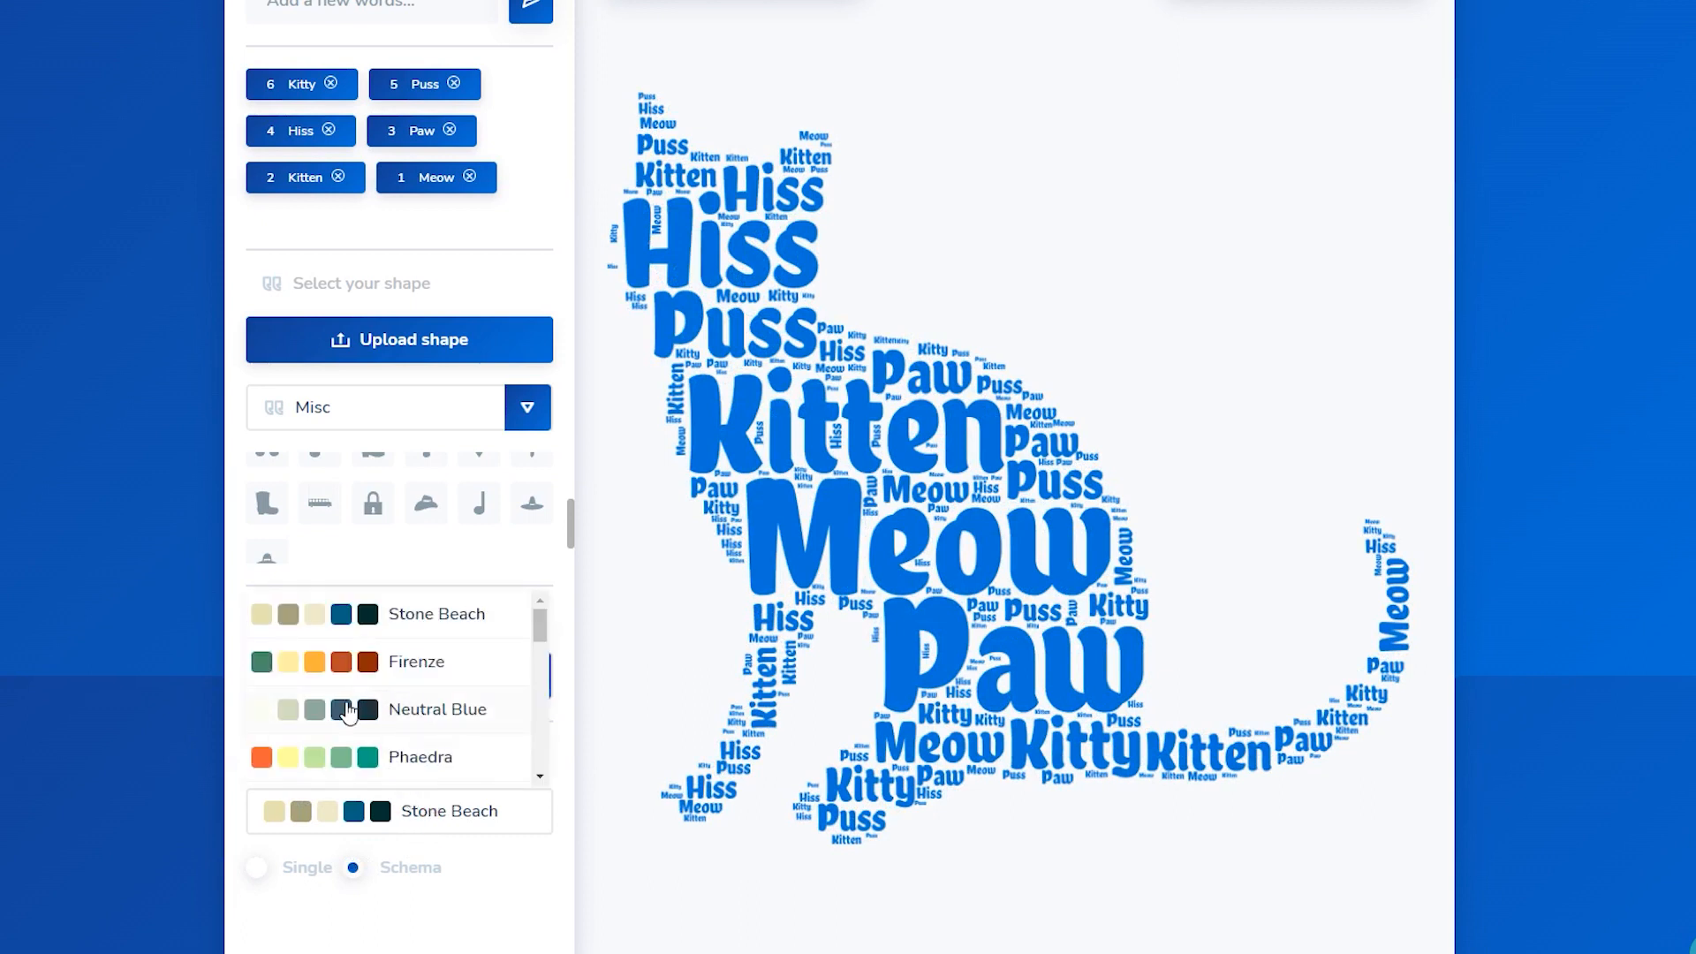
pyautogui.click(326, 756)
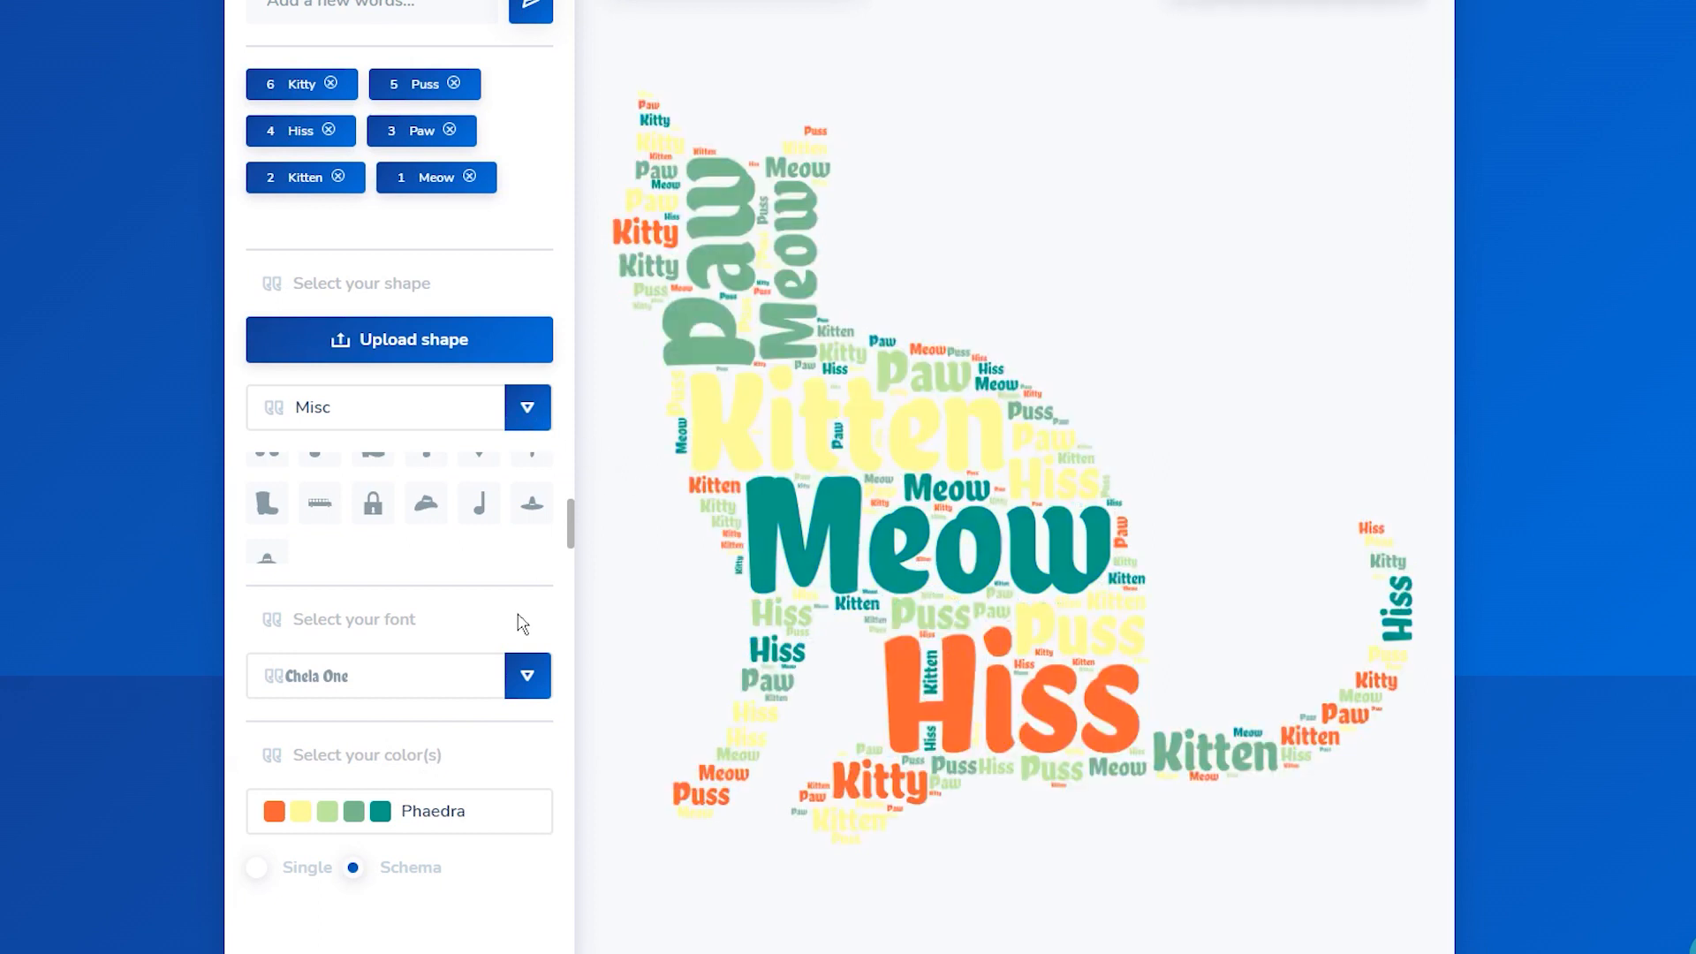
# - Set the color schema to Stone Beach and the font to Dancing Script, and update the cat word cloud
pyautogui.click(395, 828)
pyautogui.click(337, 611)
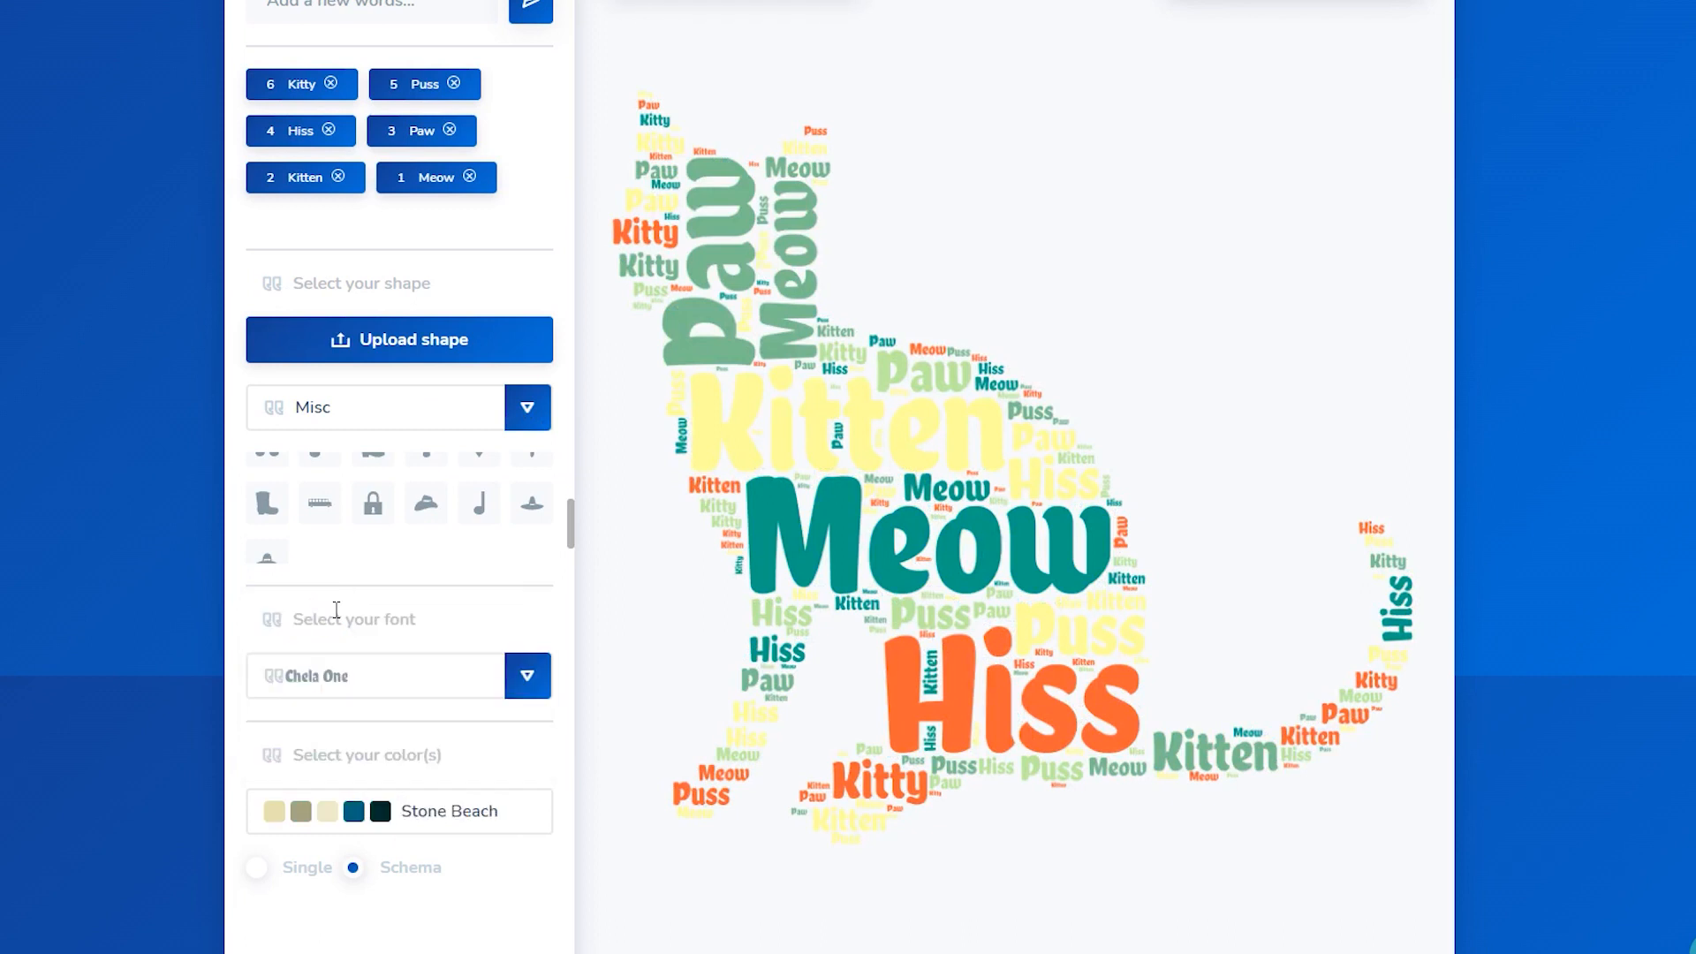
pyautogui.click(510, 687)
pyautogui.scroll(-2, 450, 760)
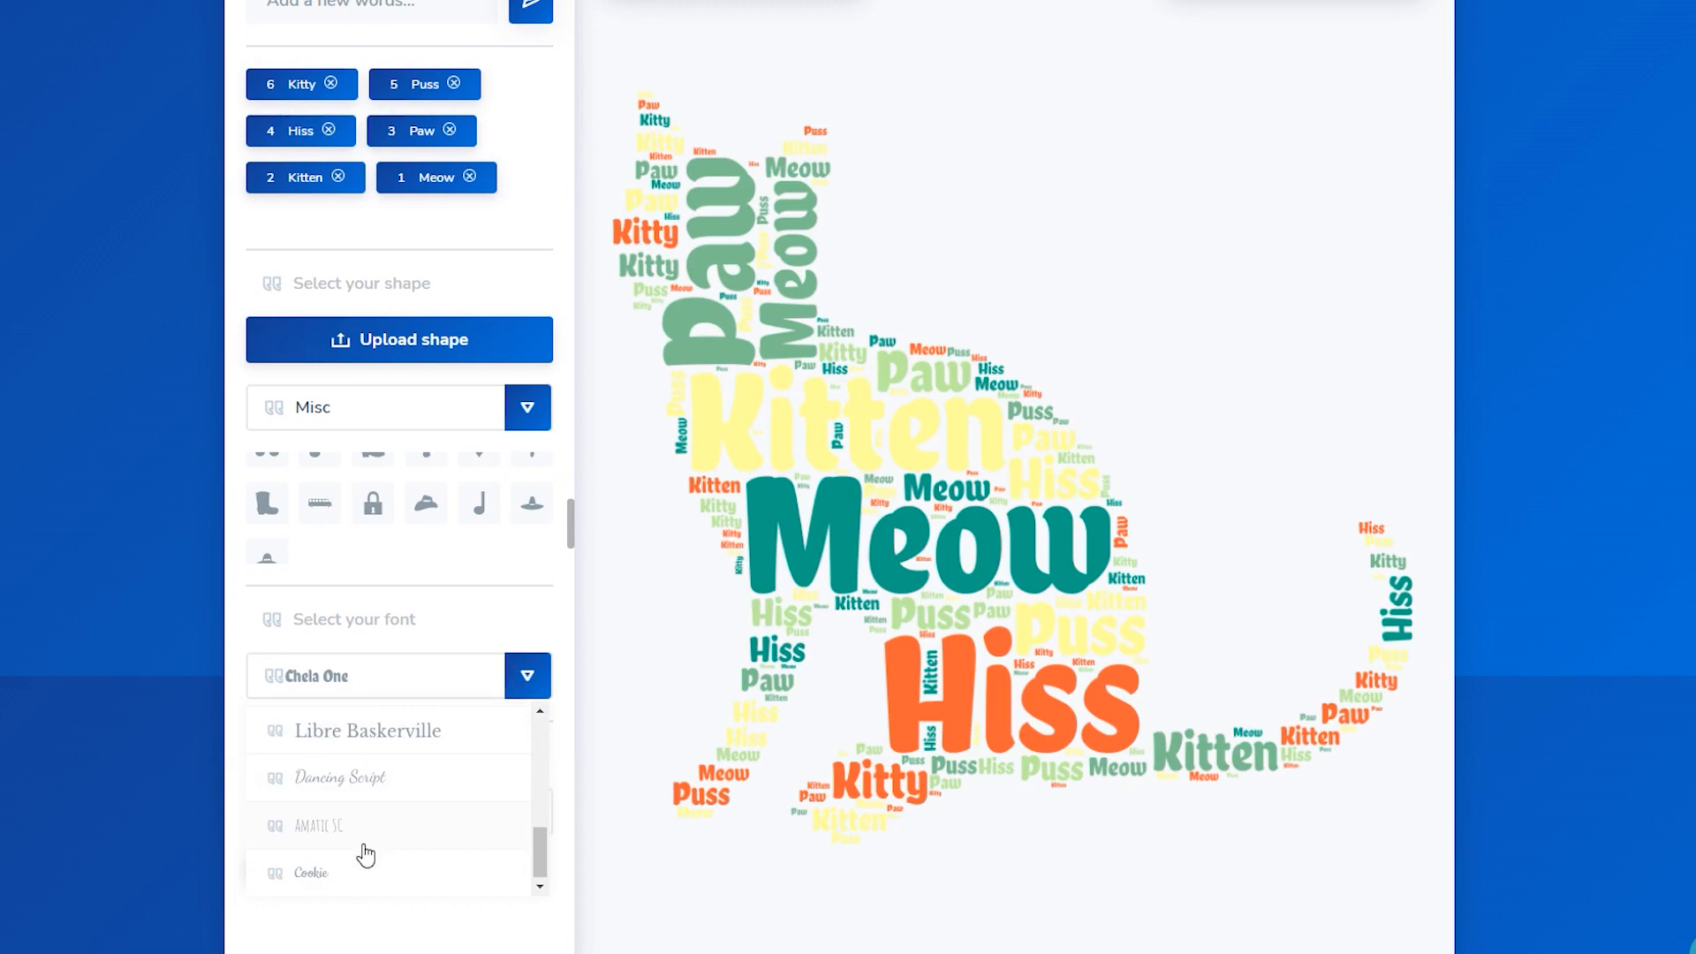
pyautogui.click(346, 779)
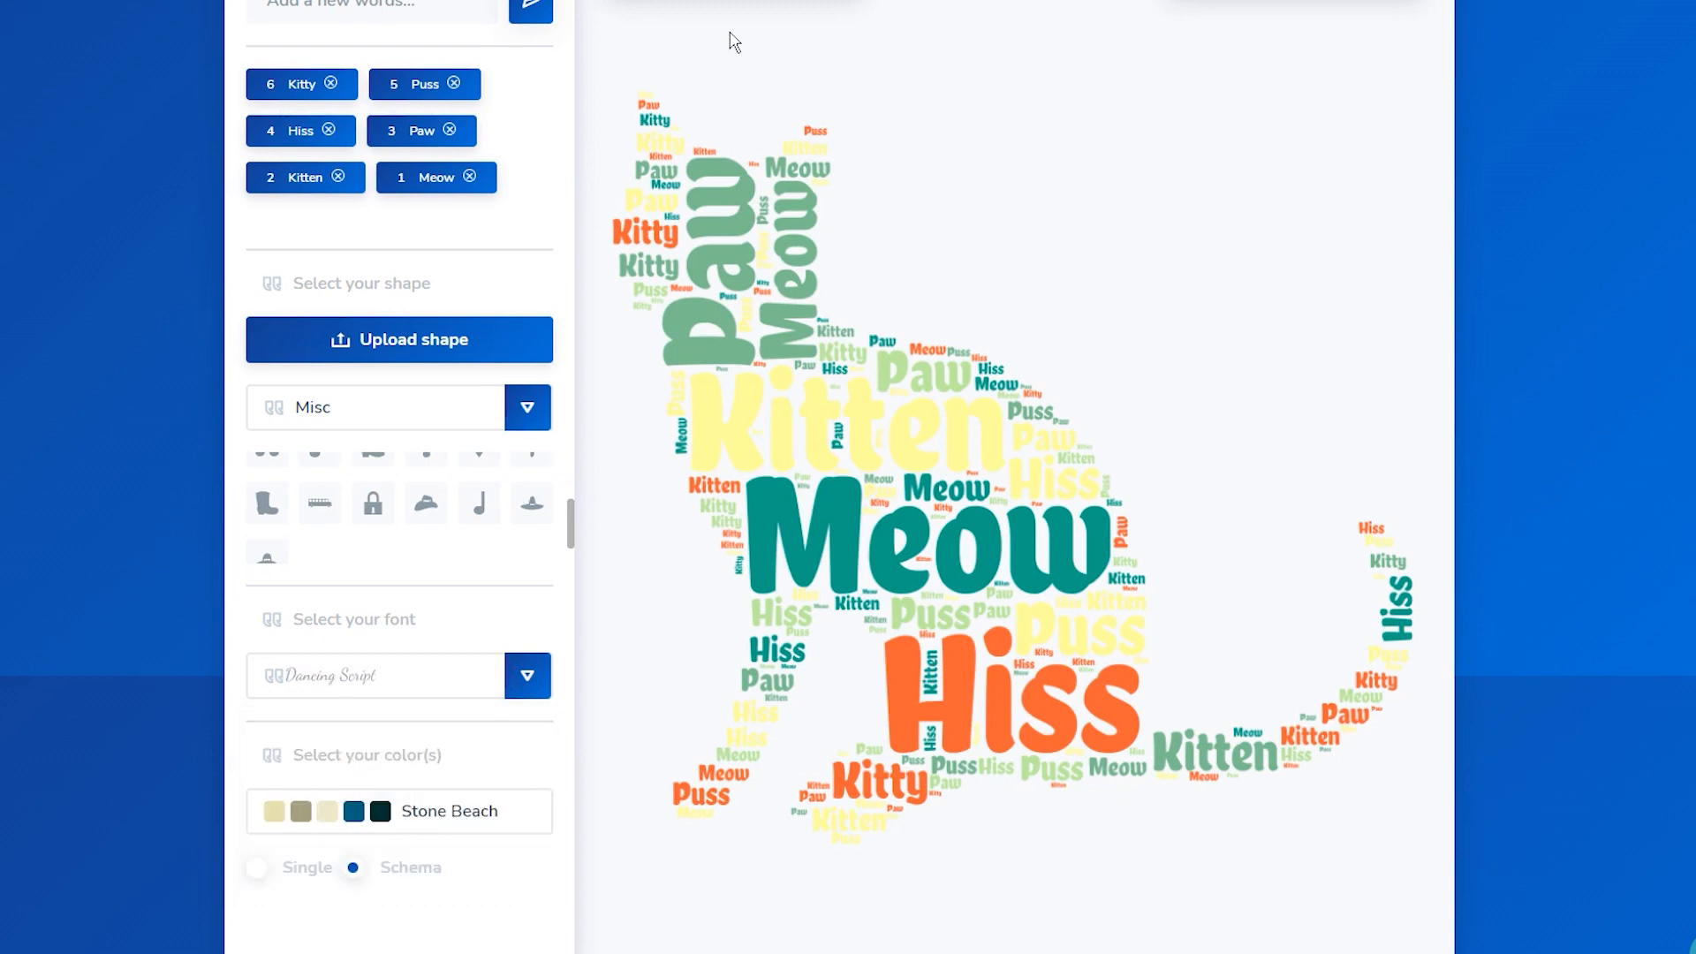
pyautogui.scroll(2, 728, 53)
pyautogui.click(729, 179)
pyautogui.scroll(-1, 1184, 386)
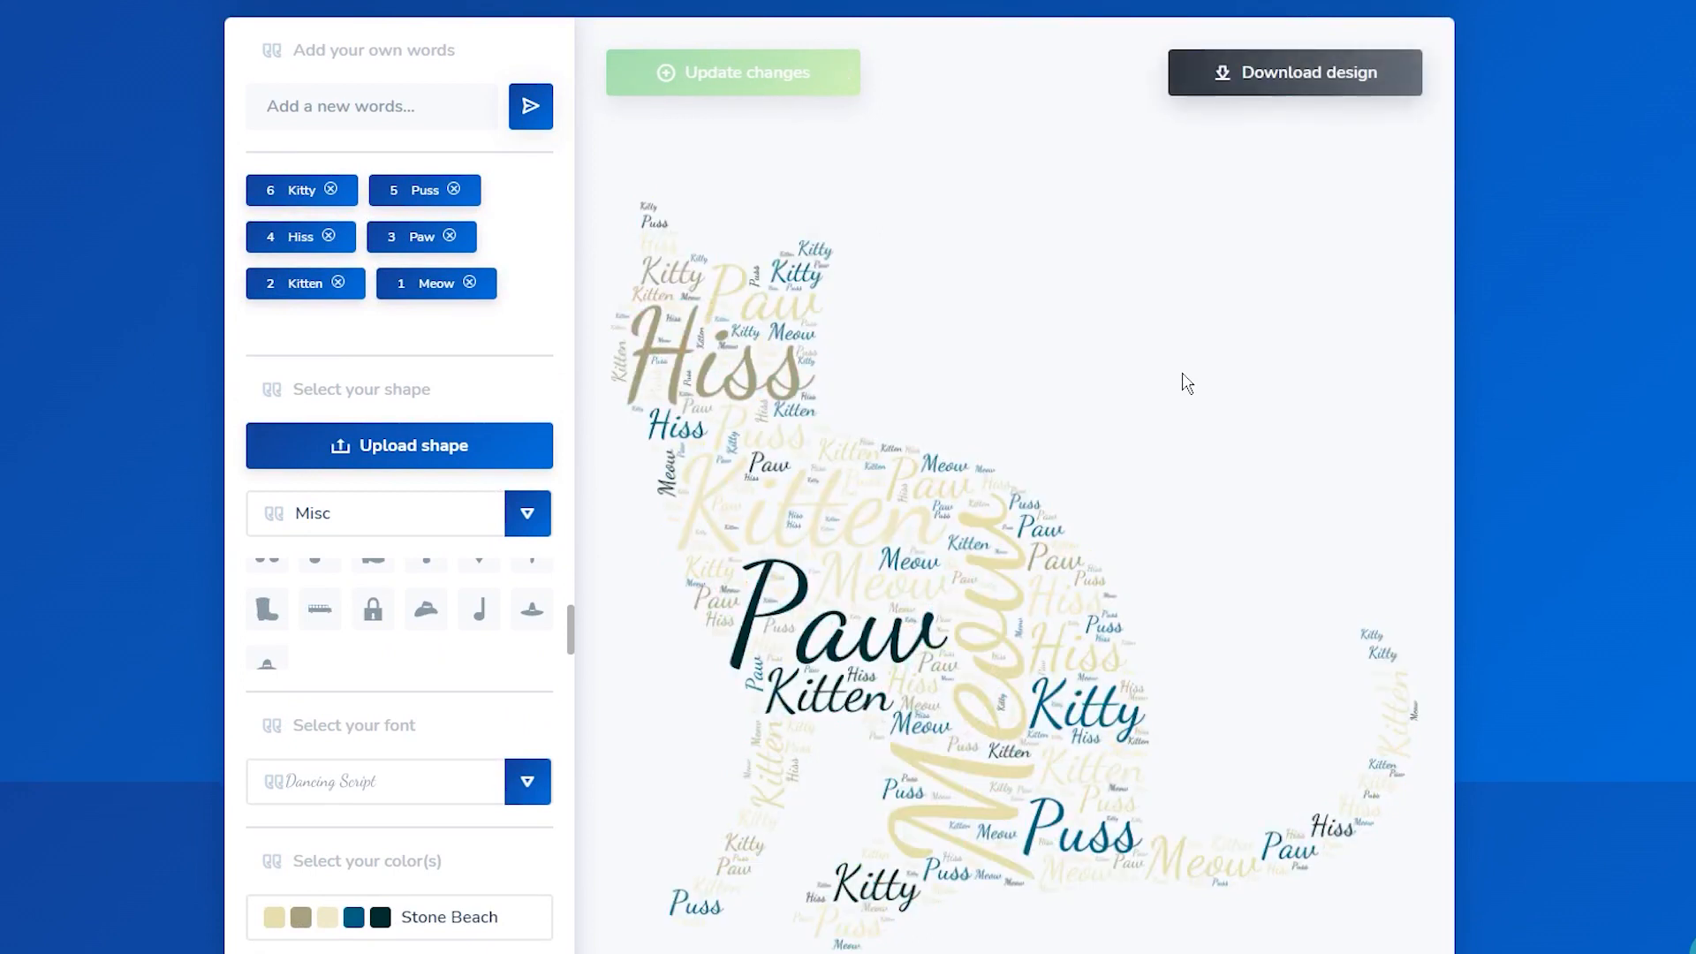
# - Change the word cloud's color schema to Firenze
pyautogui.scroll(-1, 1186, 381)
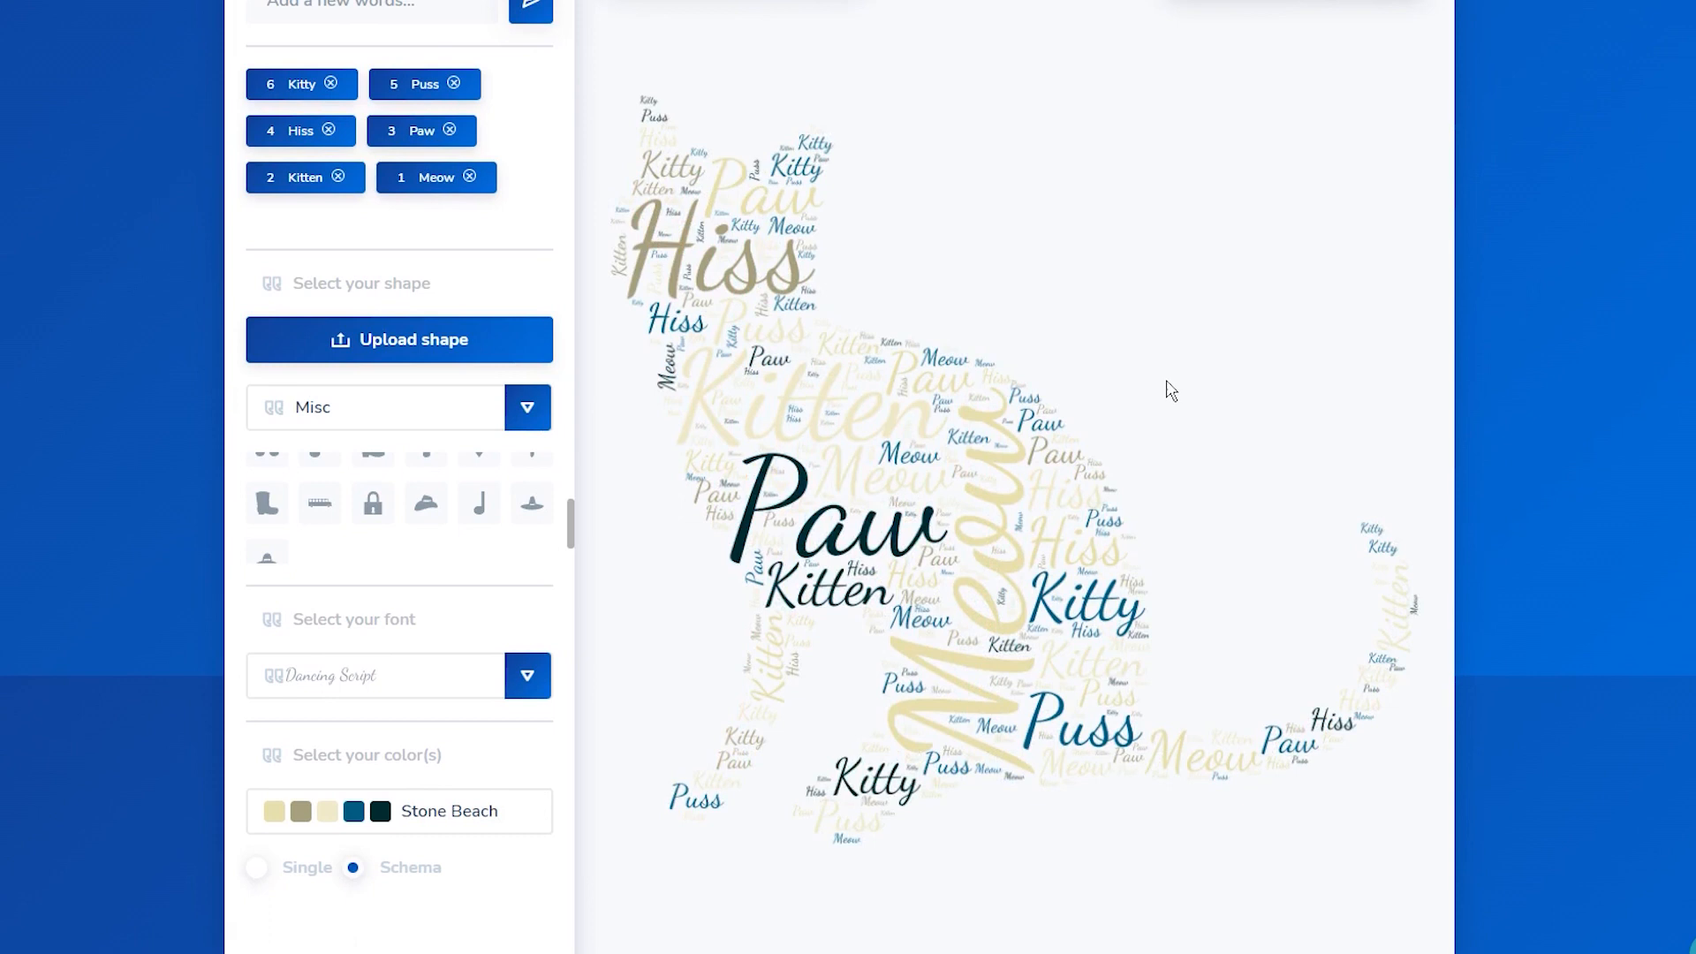
pyautogui.click(442, 811)
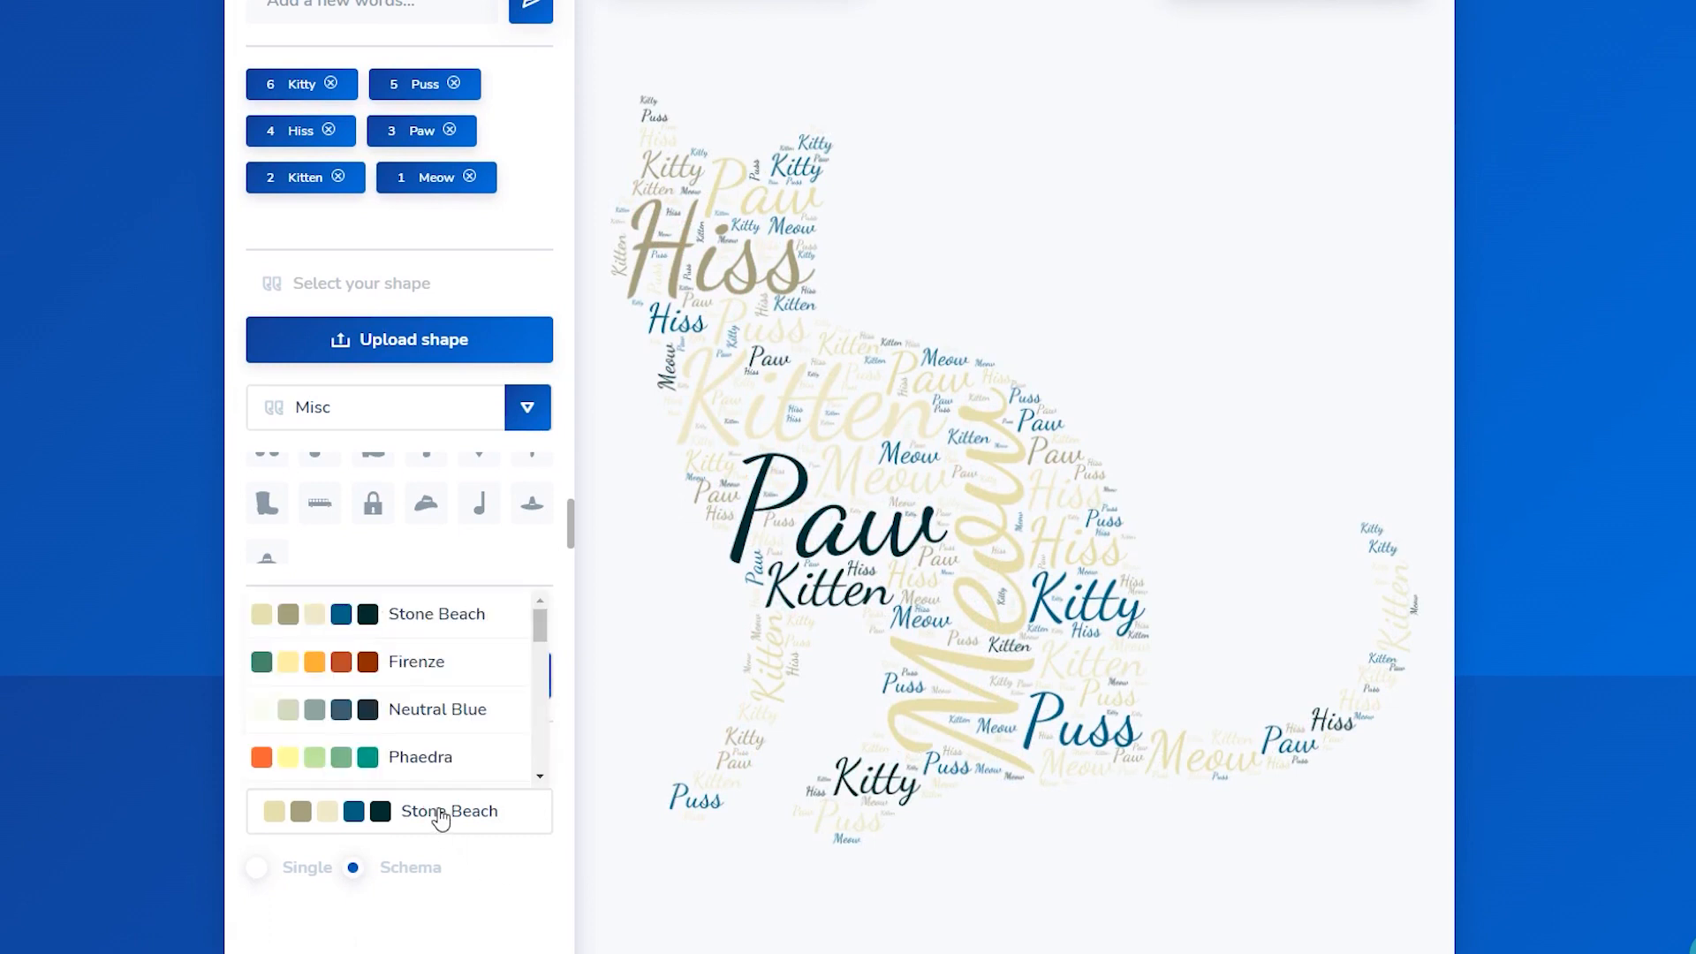
pyautogui.click(438, 669)
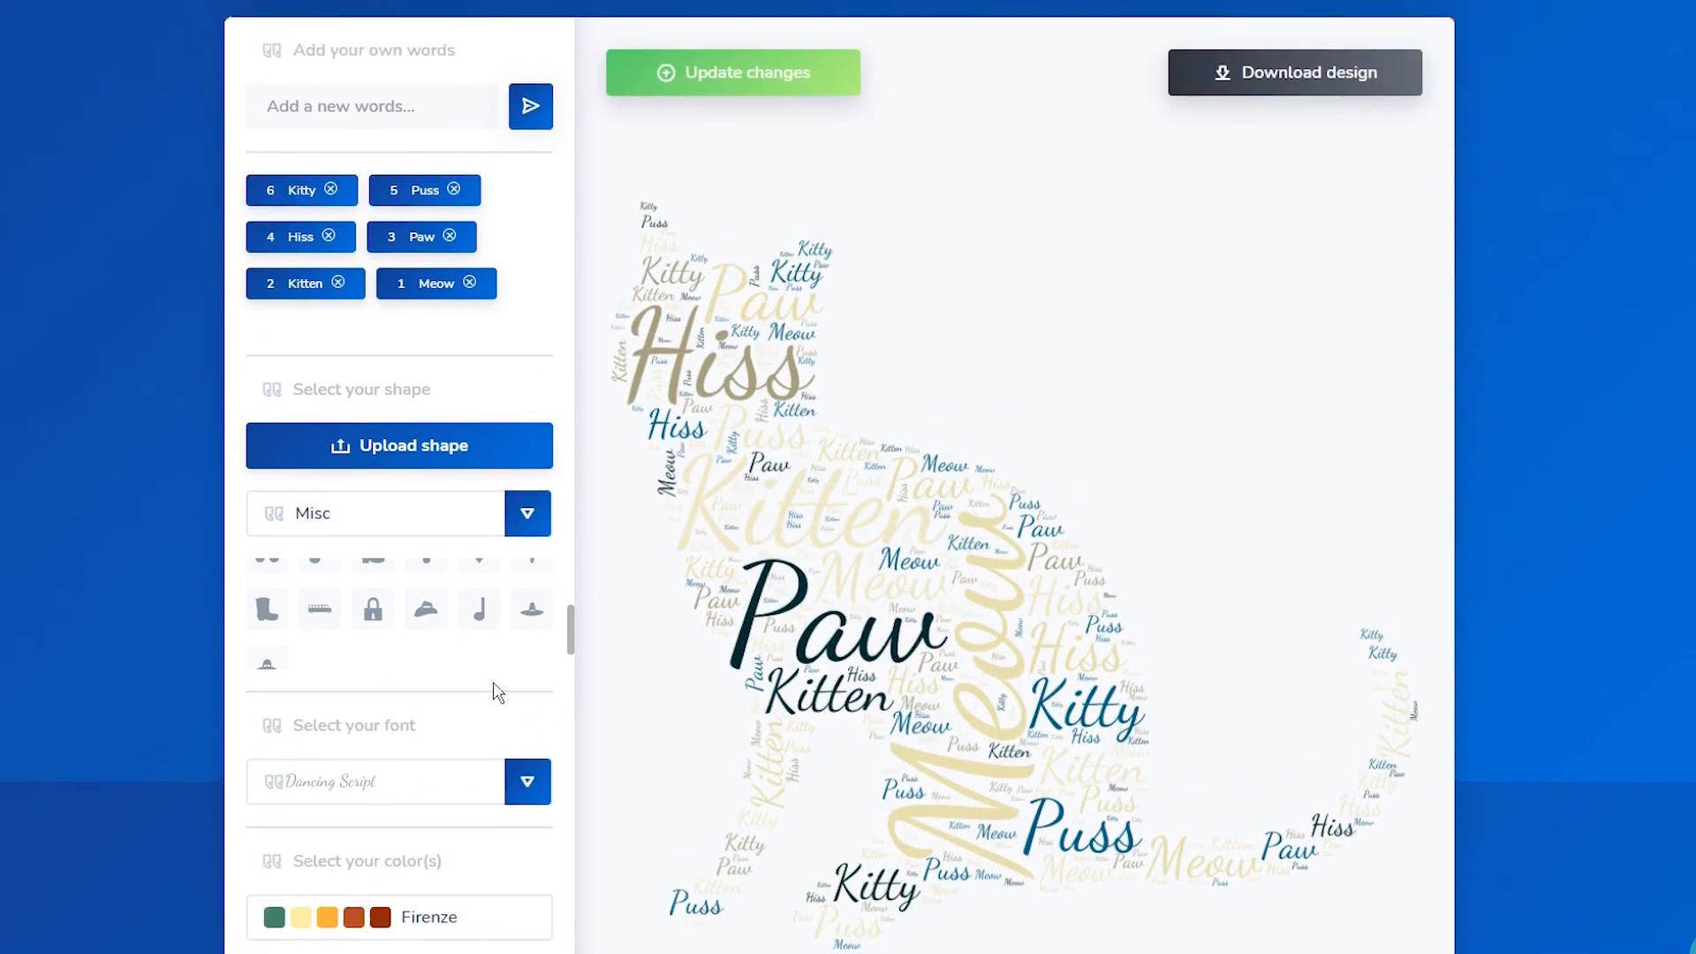